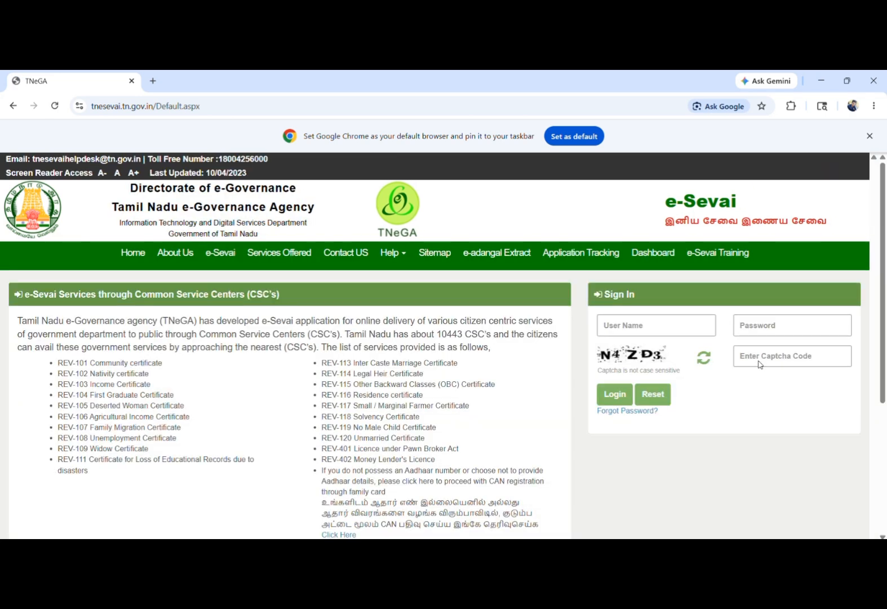
- Log in to the e-Sevai operator account with the user name, password and captcha code
{"action": "left_click", "coordinate": [679, 324]}
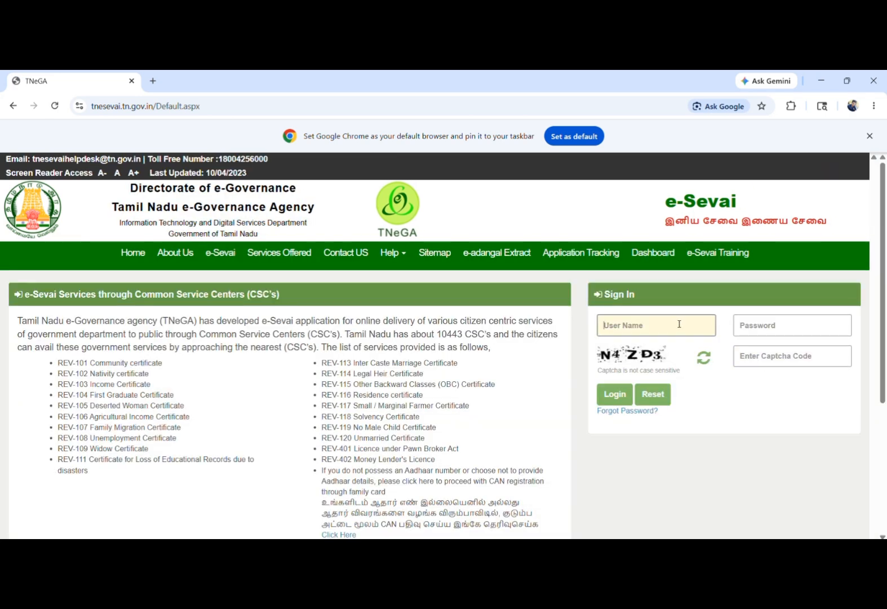
{"action": "type", "text": "TNE"}
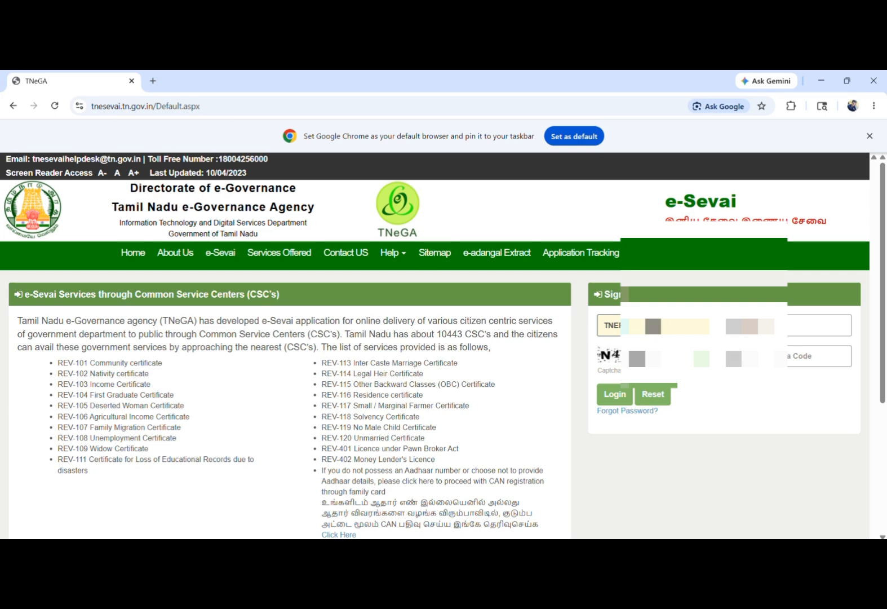
{"action": "left_click", "coordinate": [744, 325]}
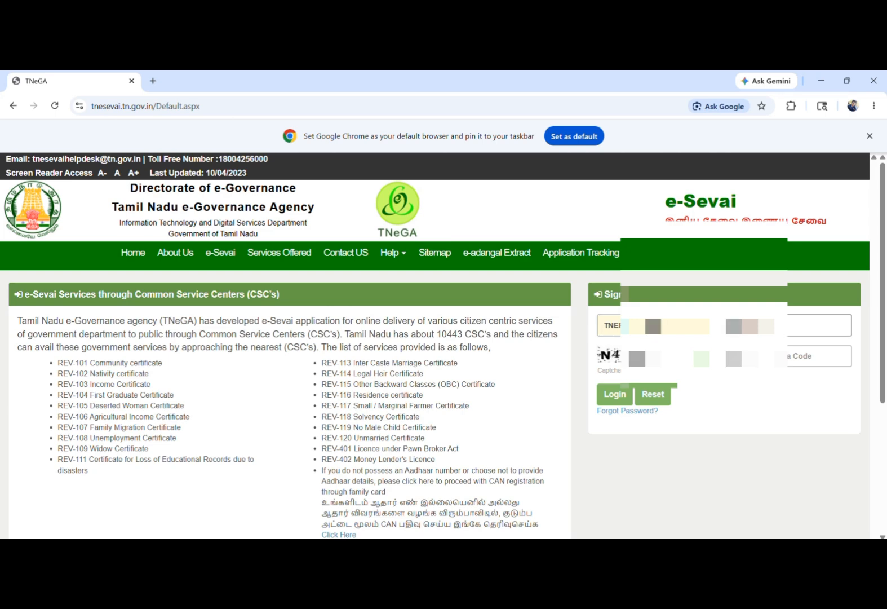
{"action": "type", "text": "•••"}
{"action": "key", "text": "Tab"}
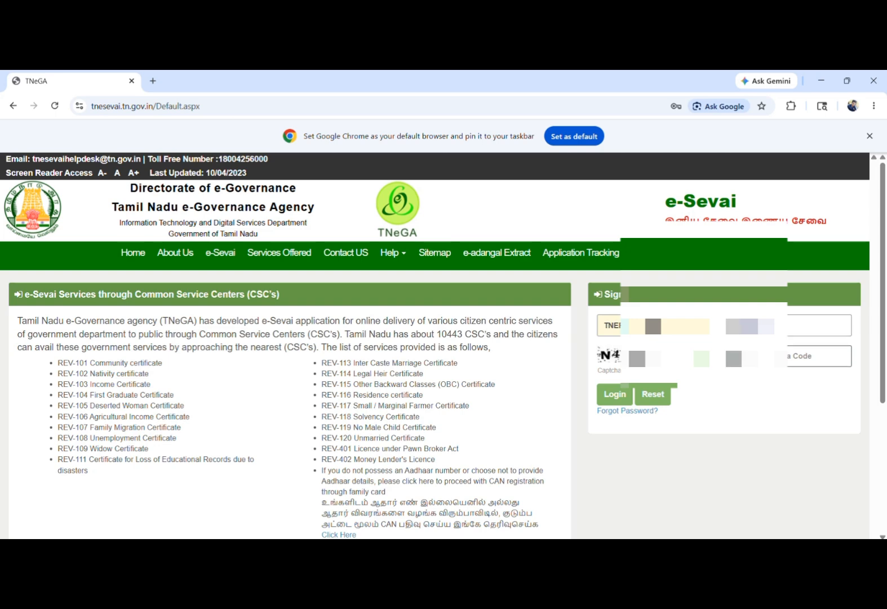
{"action": "type", "text": "N4"}
{"action": "left_click", "coordinate": [601, 395]}
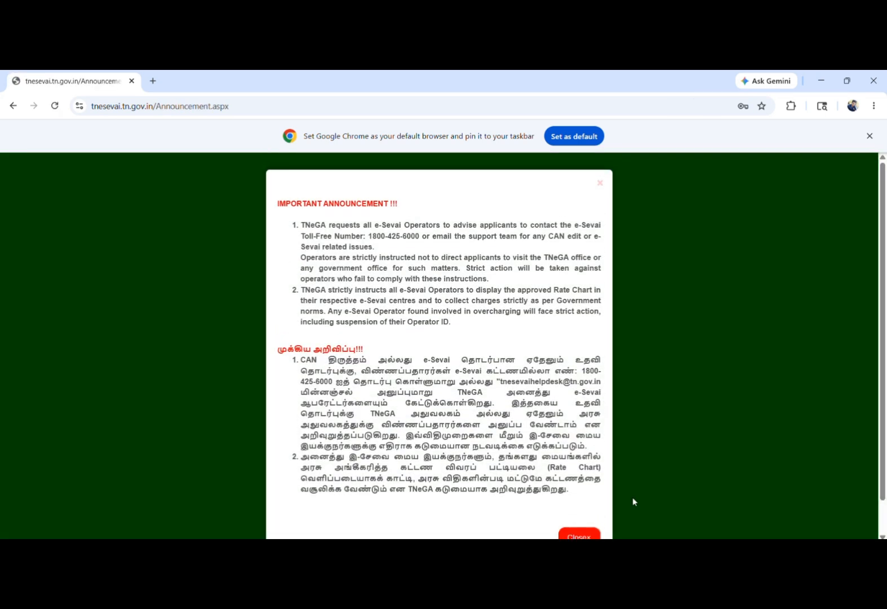
- Dismiss the announcement and open REV-115 OBC Certificate from page 2 of Revenue Department services
{"action": "left_click", "coordinate": [580, 535]}
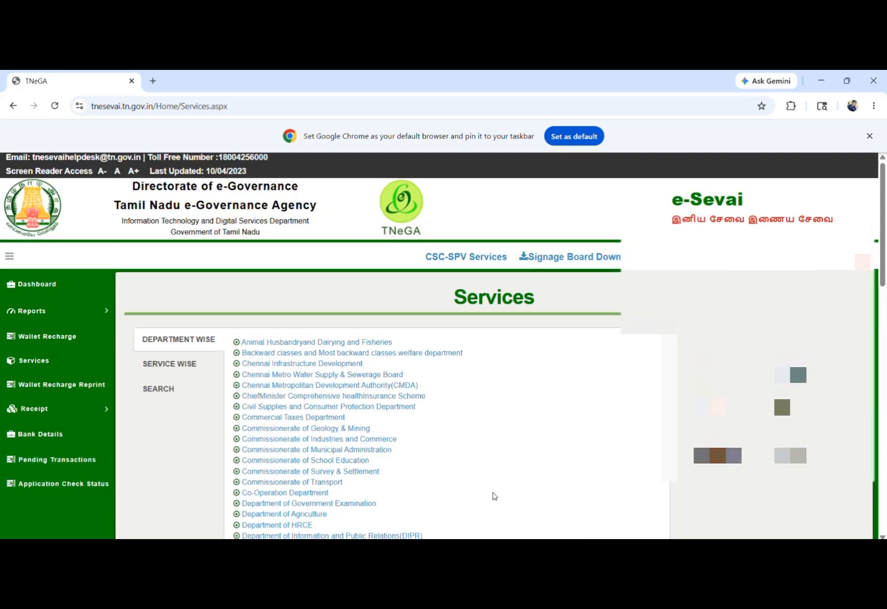
{"action": "scroll", "coordinate": [494, 496], "scroll_direction": "down", "scroll_amount": 7}
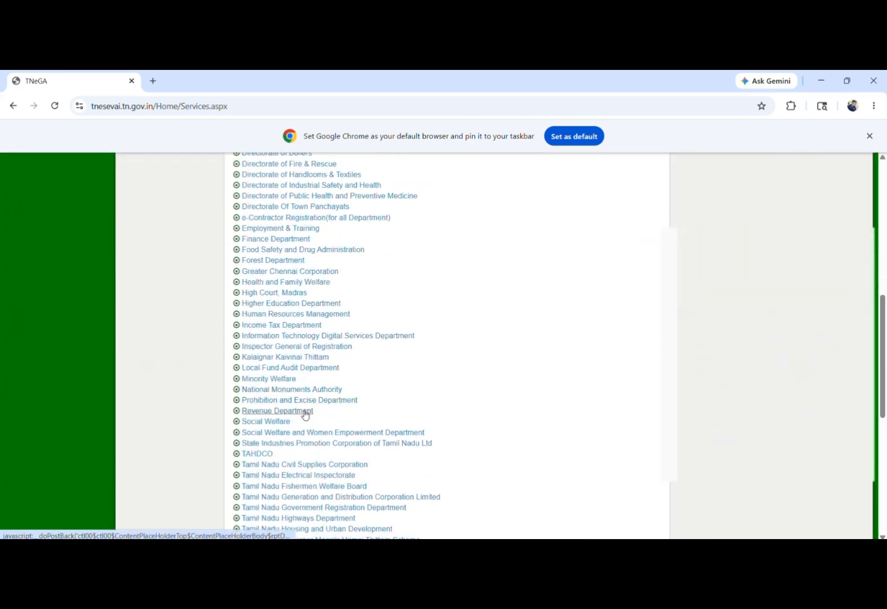
{"action": "left_click", "coordinate": [304, 413]}
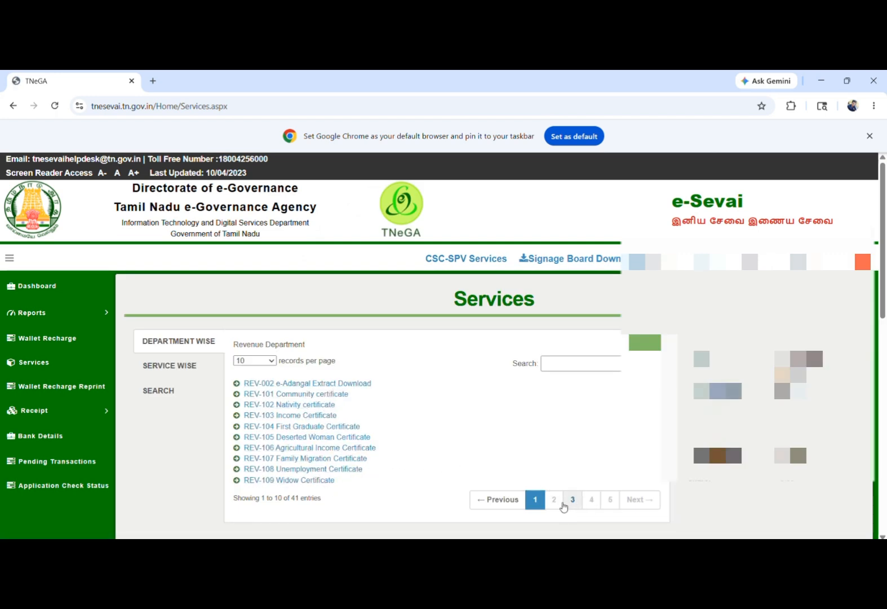
{"action": "left_click", "coordinate": [554, 500]}
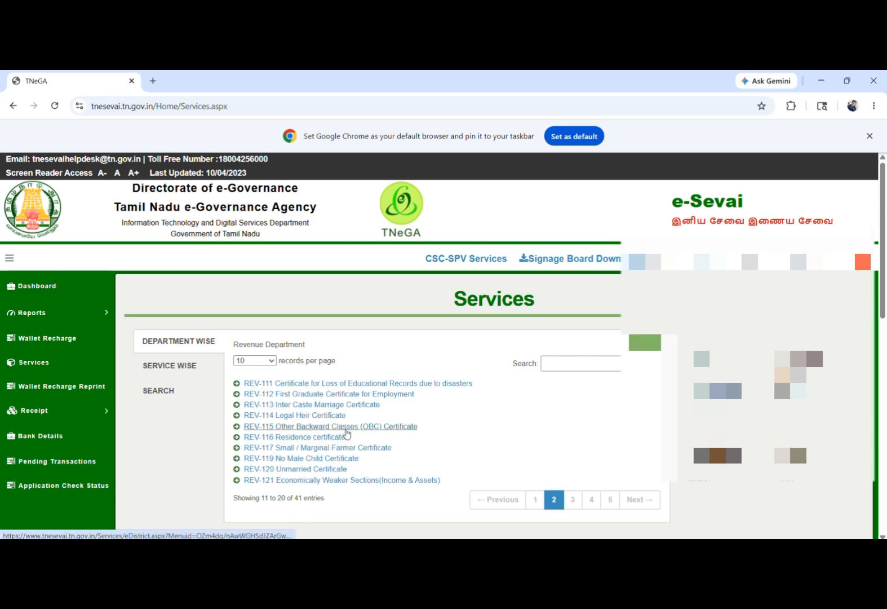
{"action": "left_click", "coordinate": [346, 430]}
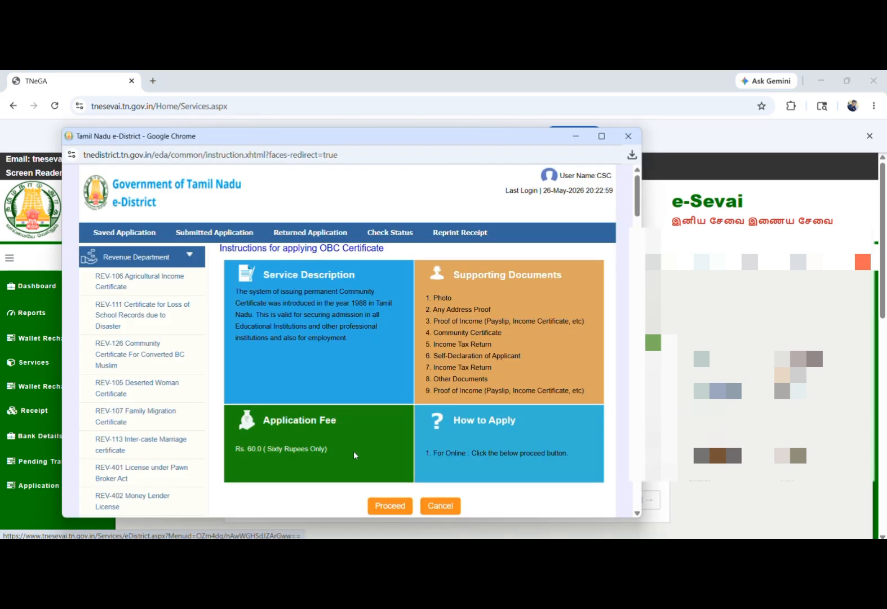
- Find the applicant's CAN record by Aadhaar number, select it and proceed to the OBC form
{"action": "left_click", "coordinate": [378, 507]}
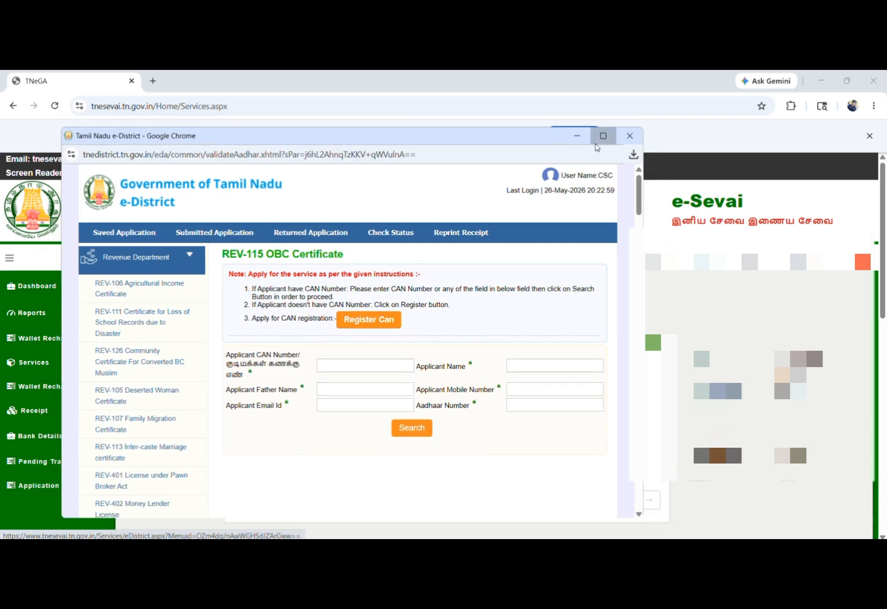
{"action": "left_click", "coordinate": [601, 135]}
{"action": "left_click", "coordinate": [689, 320]}
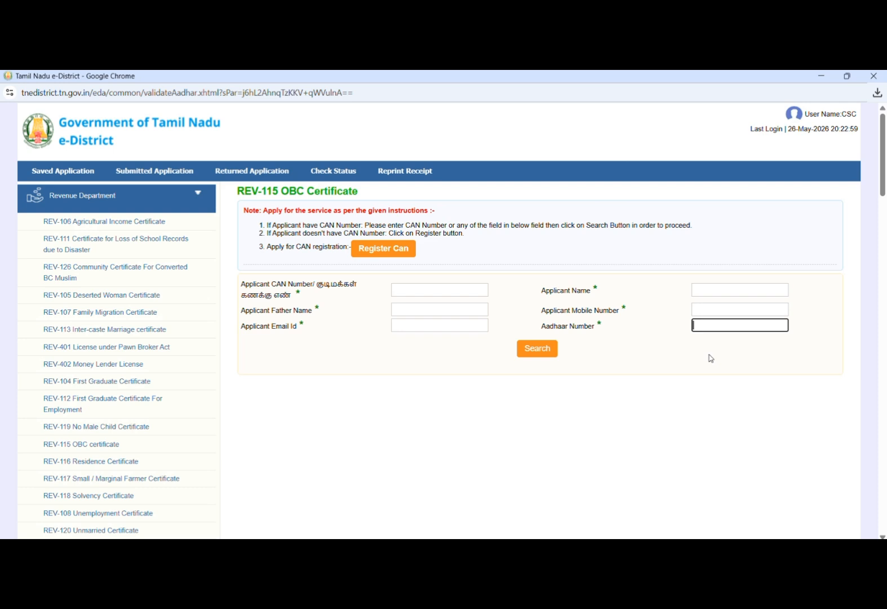
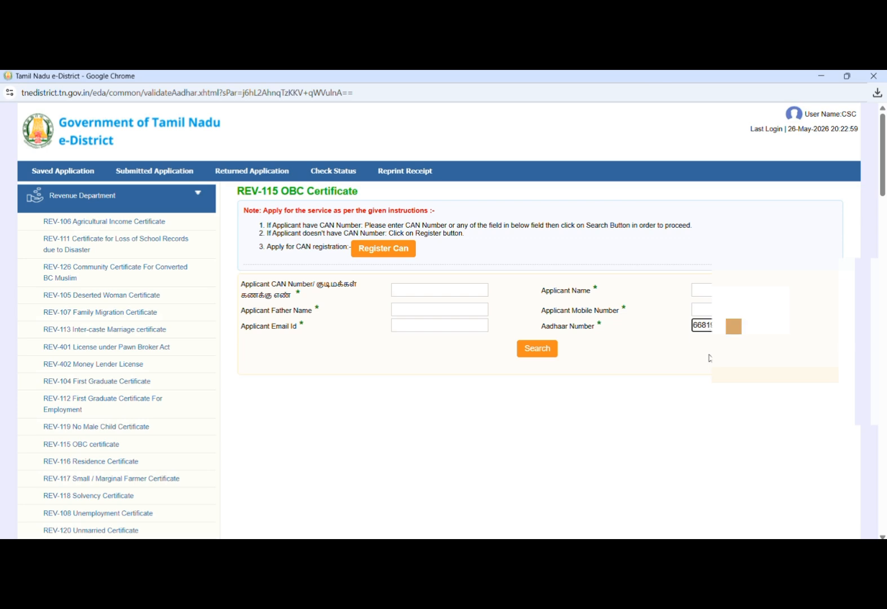
{"action": "left_click", "coordinate": [529, 348]}
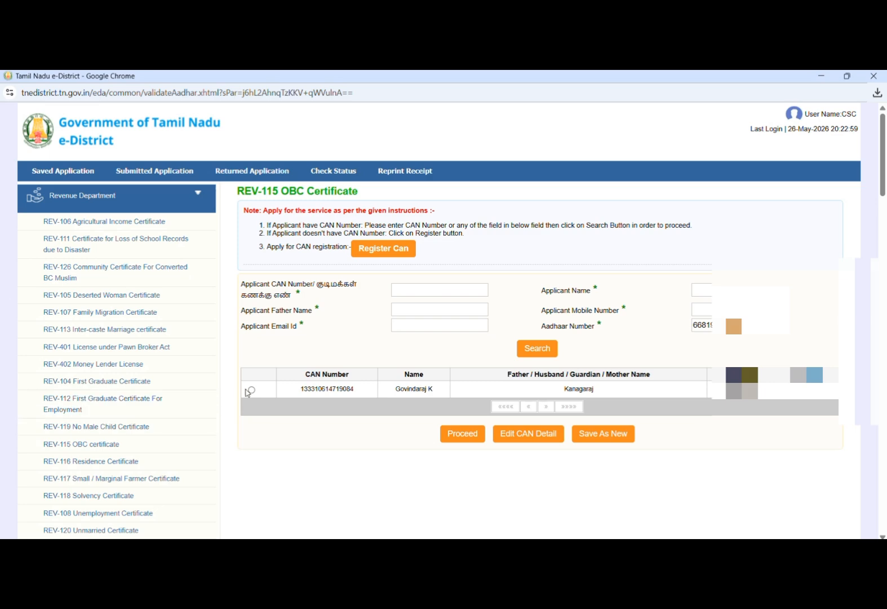
{"action": "left_click", "coordinate": [251, 388]}
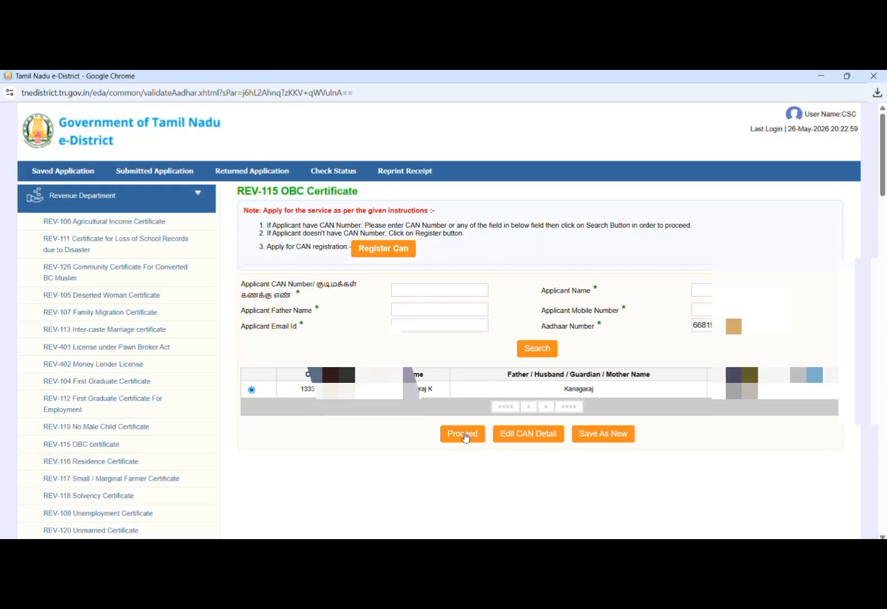
{"action": "left_click", "coordinate": [463, 433]}
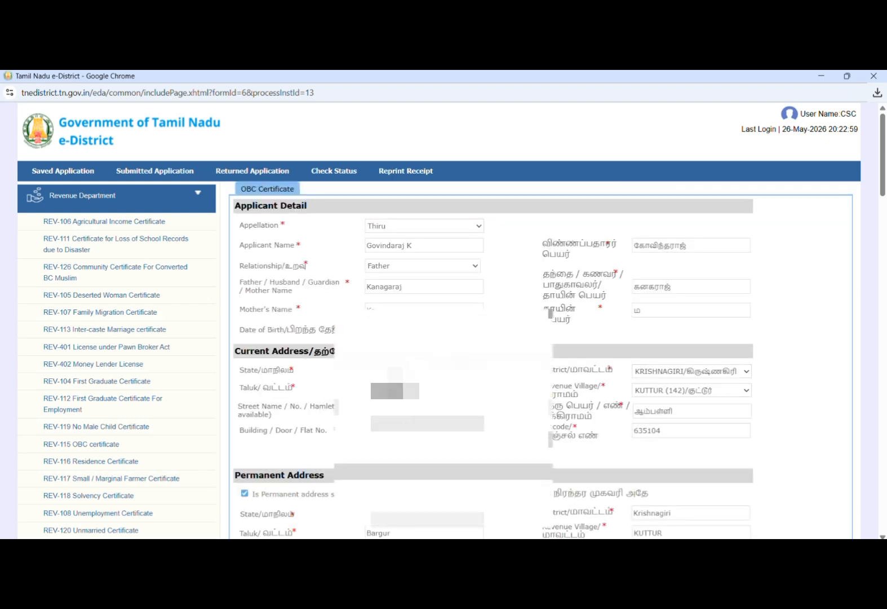
- Set caste to Vadugar, OBC serial number to 40 and occupational group to Student
{"action": "scroll", "coordinate": [564, 304], "scroll_direction": "down", "scroll_amount": 7}
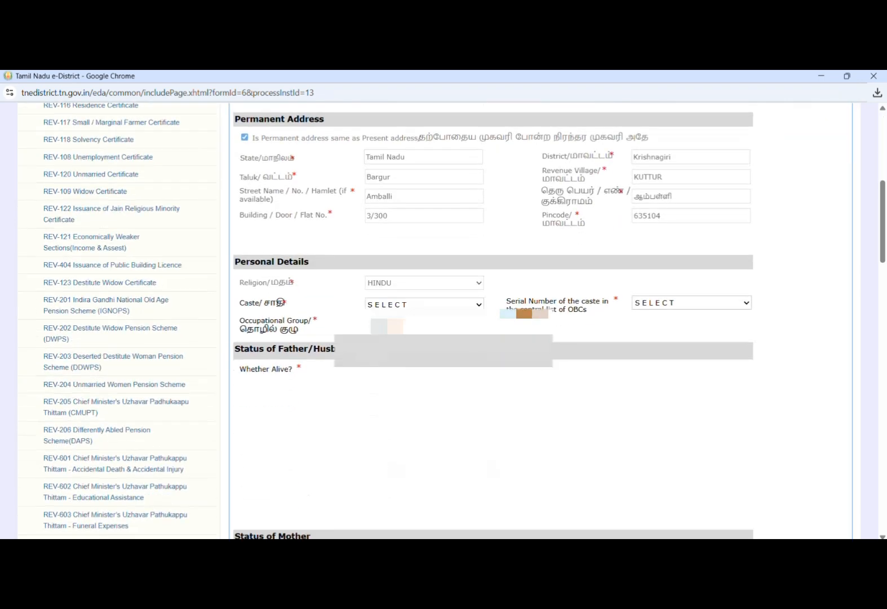
{"action": "left_click", "coordinate": [455, 241]}
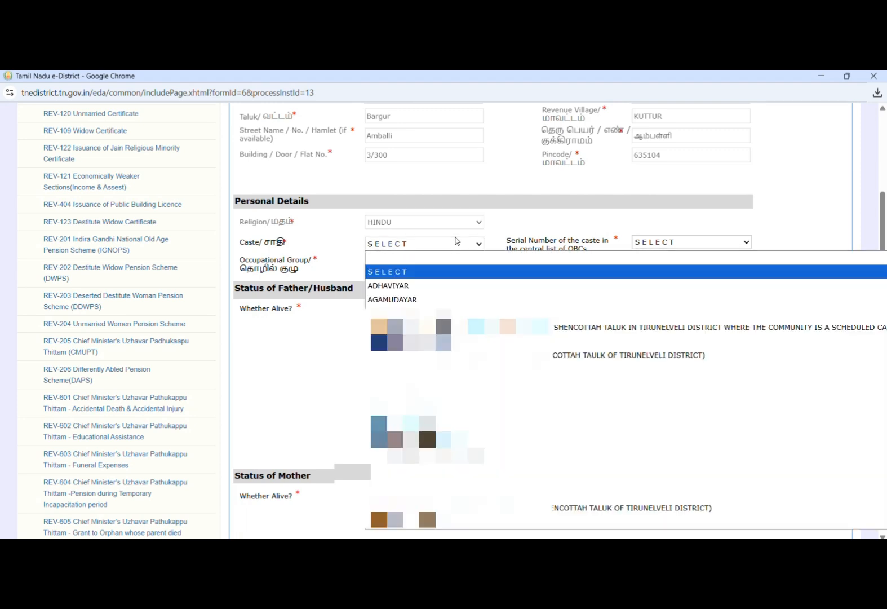
{"action": "key", "text": "v"}
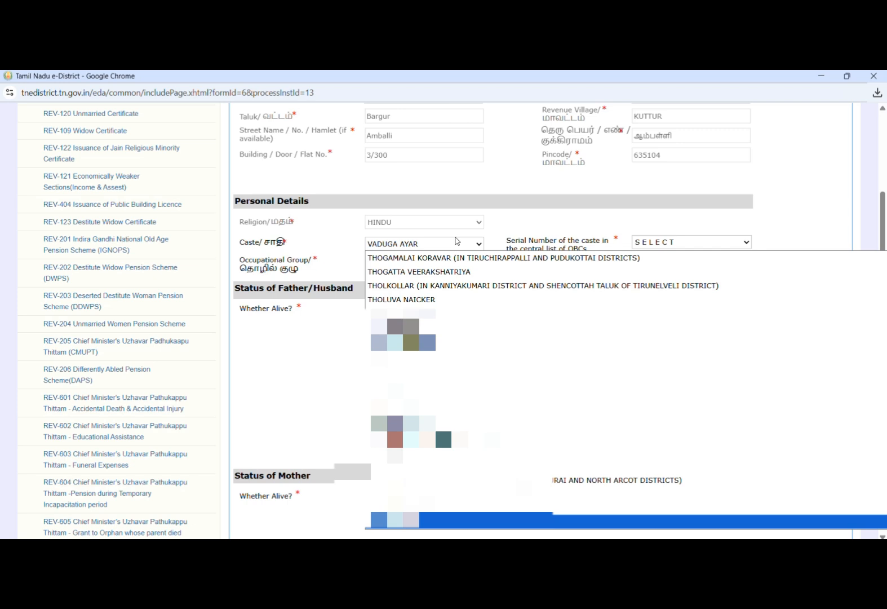
{"action": "key", "text": "Down"}
{"action": "key", "text": "Down"}
{"action": "key", "text": "Down"}
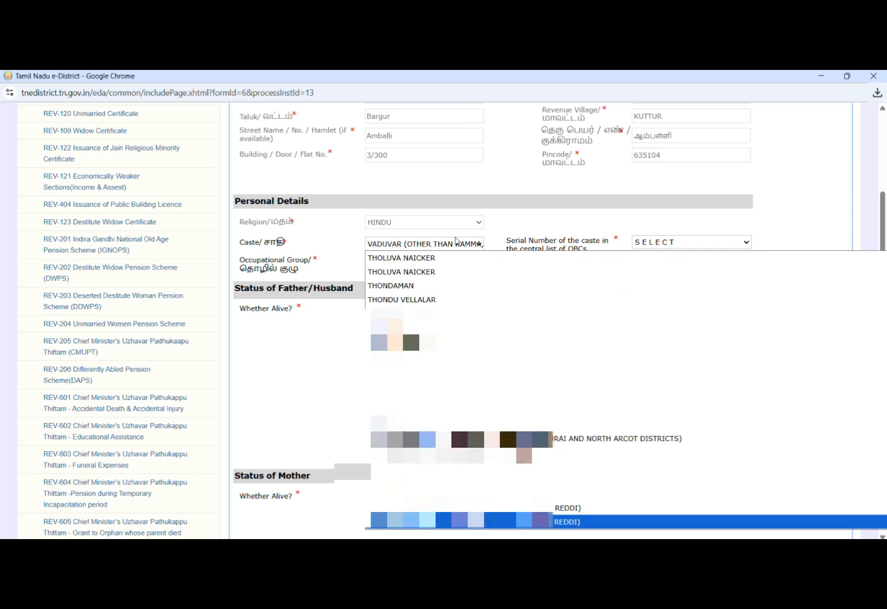
{"action": "key", "text": "Up"}
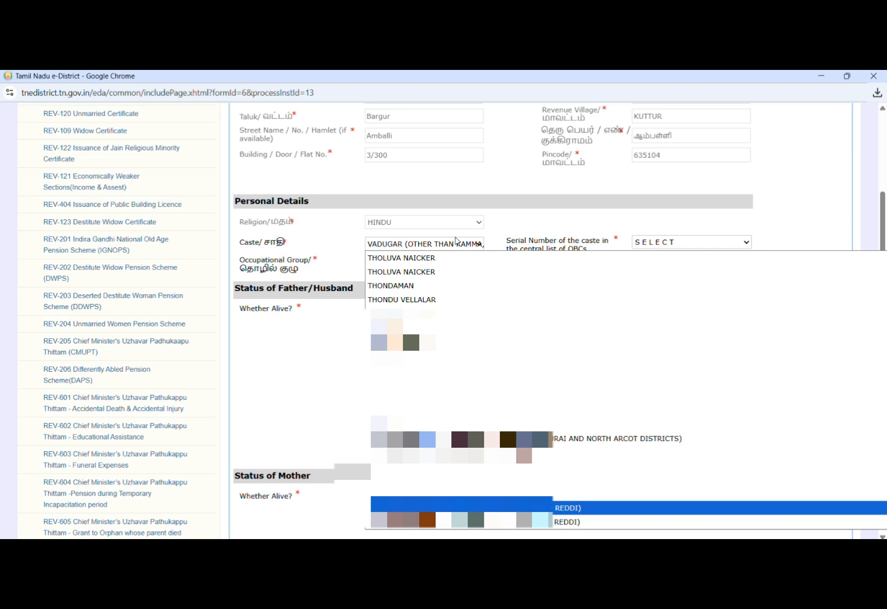
{"action": "key", "text": "Return"}
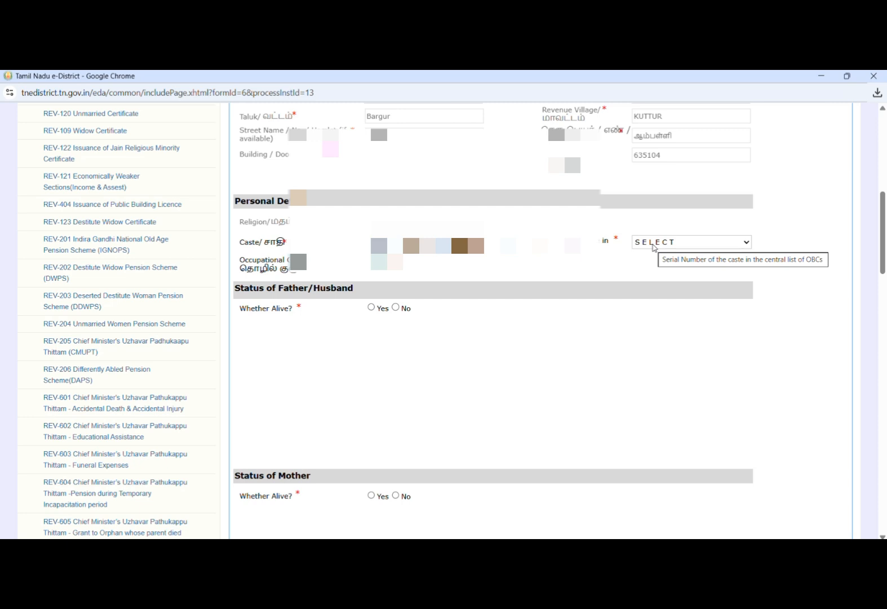
{"action": "left_click", "coordinate": [653, 242]}
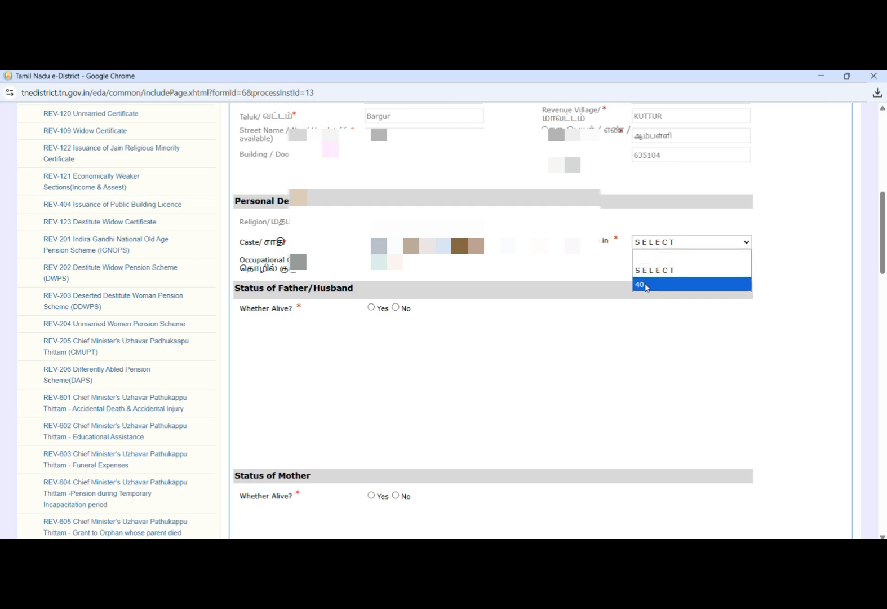
{"action": "left_click", "coordinate": [647, 285]}
{"action": "left_click", "coordinate": [474, 263]}
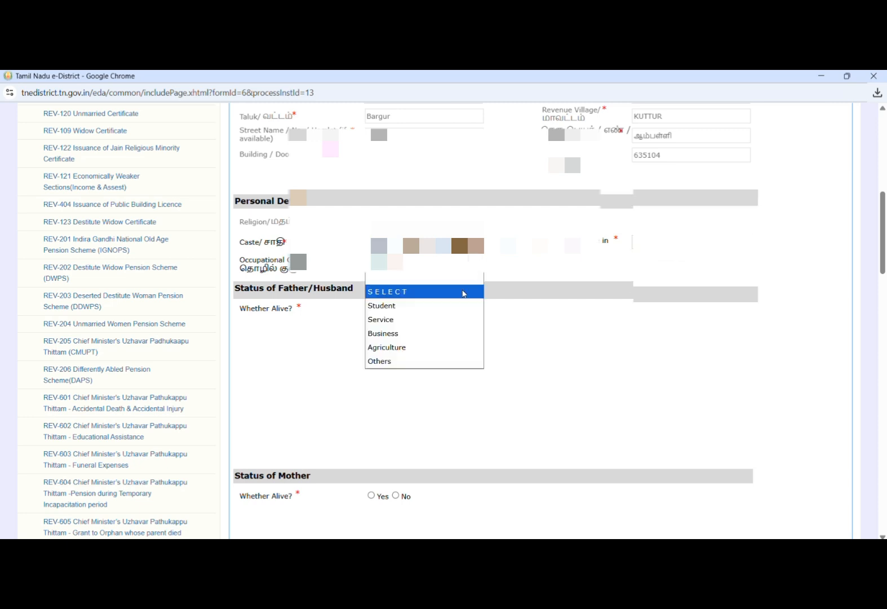
{"action": "left_click", "coordinate": [464, 306]}
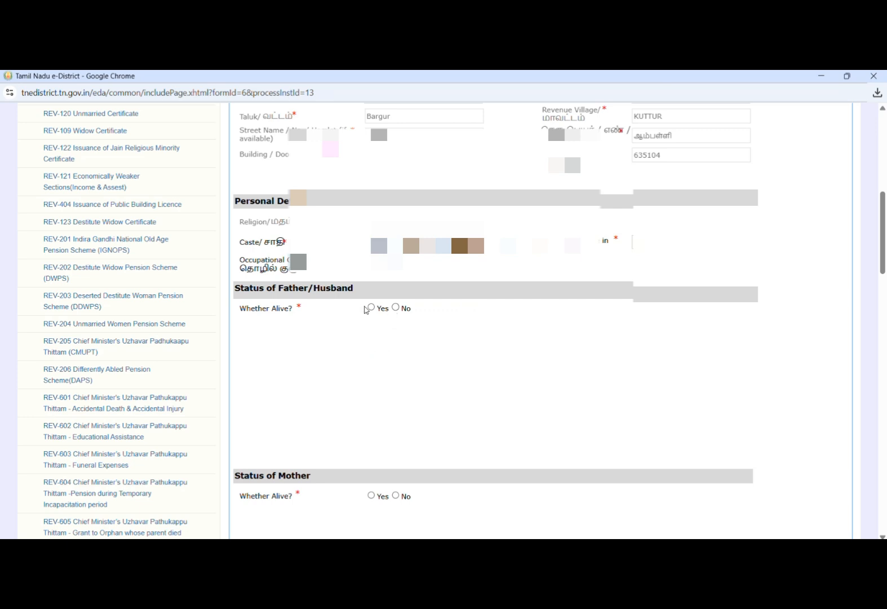
- Mark the father as not alive and the mother as alive with occupation Unemployed
{"action": "left_click", "coordinate": [370, 307]}
{"action": "left_click", "coordinate": [387, 329]}
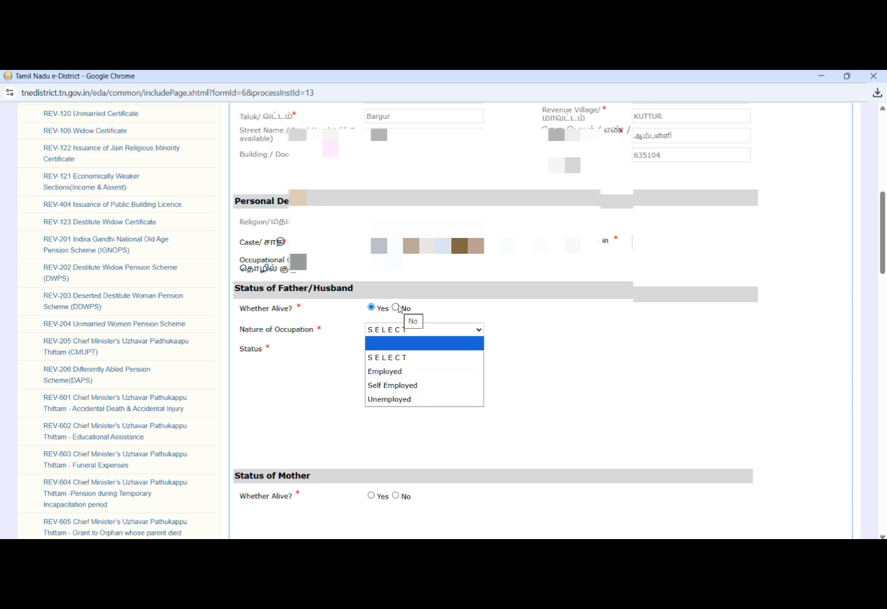
{"action": "left_click", "coordinate": [396, 308]}
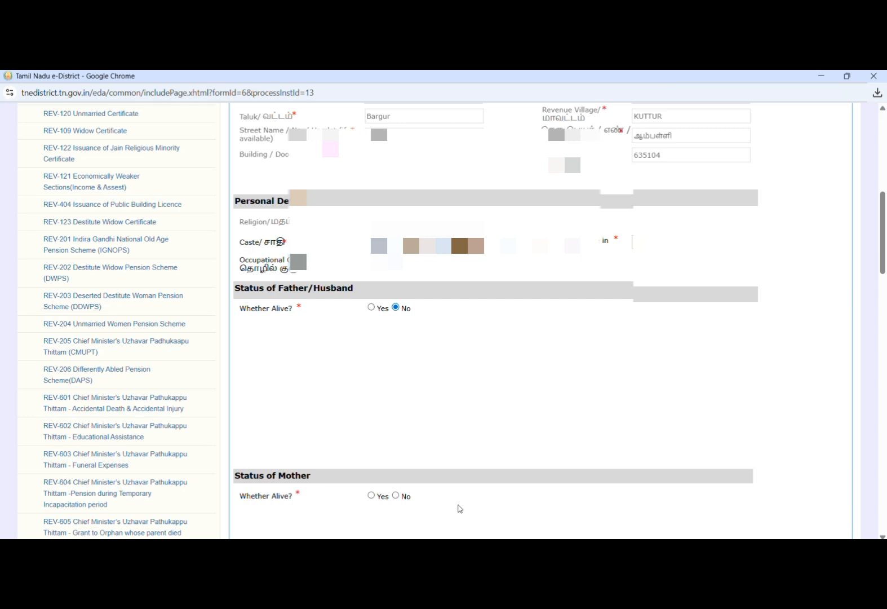
{"action": "scroll", "coordinate": [460, 508], "scroll_direction": "down", "scroll_amount": 1}
{"action": "scroll", "coordinate": [460, 508], "scroll_direction": "down", "scroll_amount": 3}
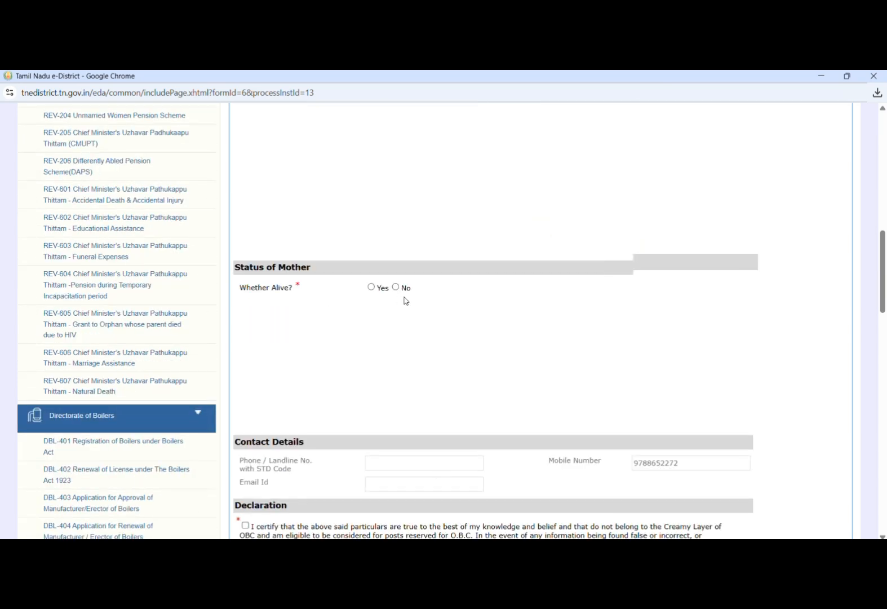
{"action": "left_click", "coordinate": [371, 287]}
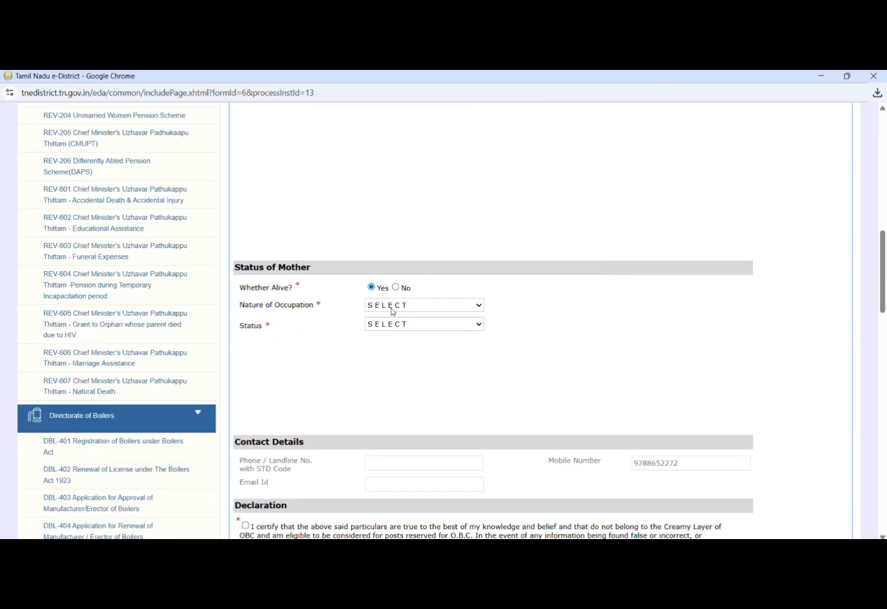
{"action": "left_click", "coordinate": [393, 308]}
{"action": "left_click", "coordinate": [408, 379]}
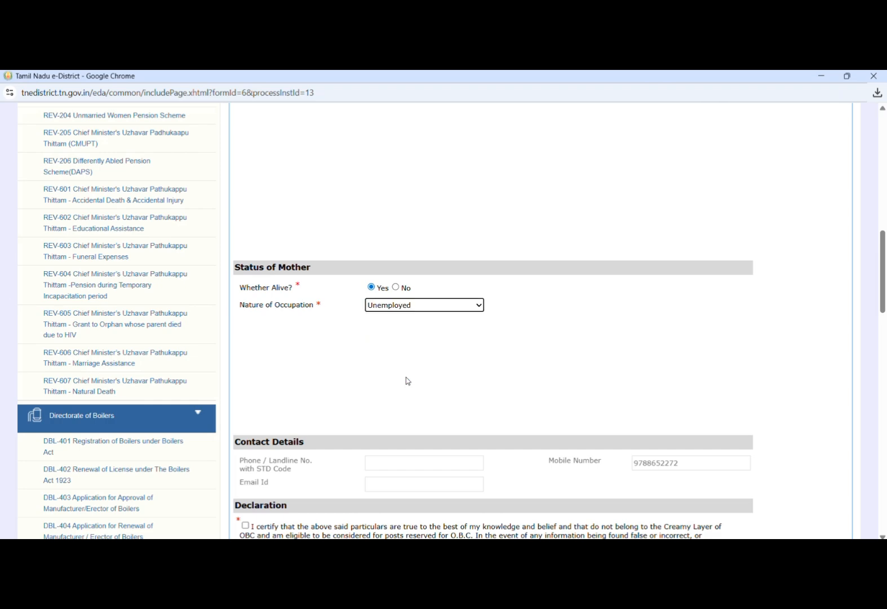
- Accept the OBC declaration and submit the application form
{"action": "scroll", "coordinate": [408, 417], "scroll_direction": "down", "scroll_amount": 5}
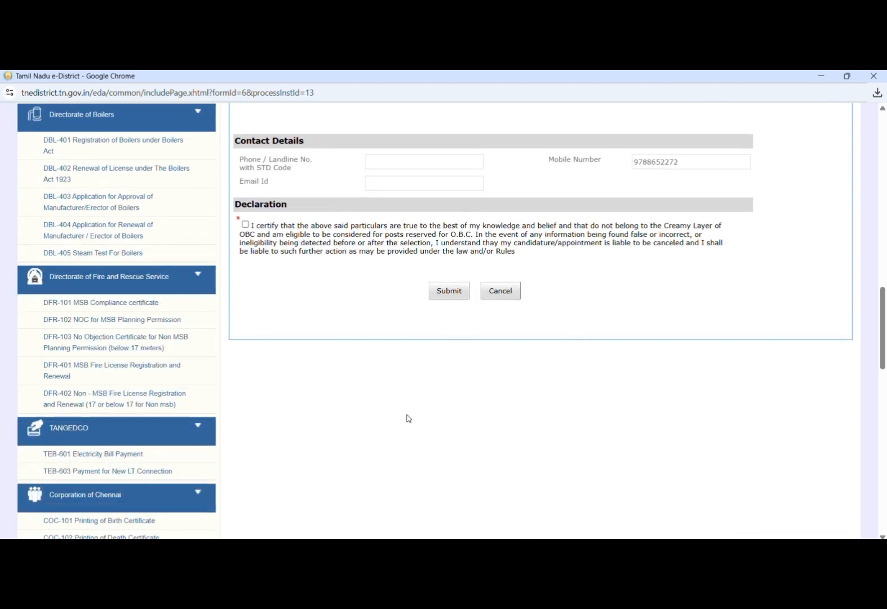
{"action": "left_click", "coordinate": [245, 224]}
{"action": "left_click", "coordinate": [447, 292]}
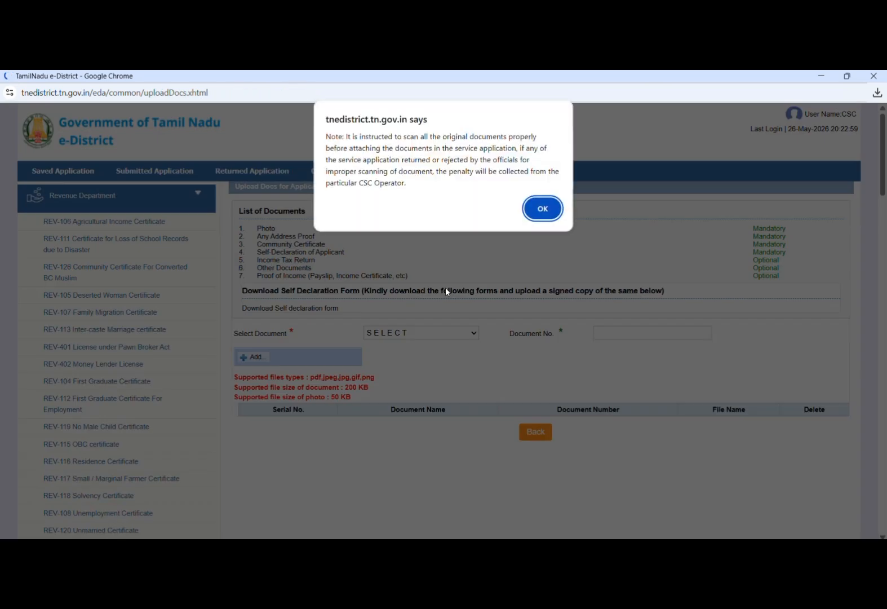
- Dismiss the scanning notice and choose Photo as the document type with document number 1
{"action": "left_click", "coordinate": [543, 217]}
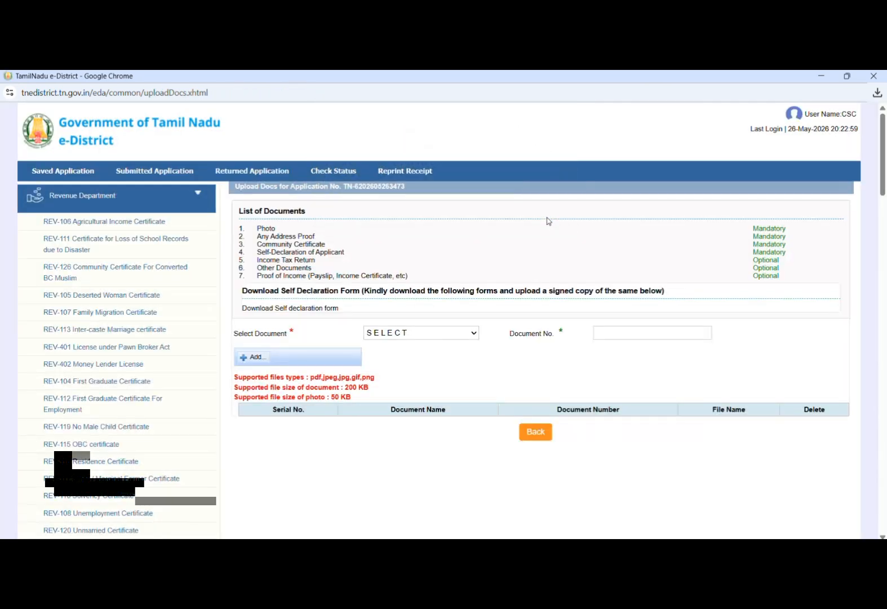
{"action": "left_click", "coordinate": [439, 335]}
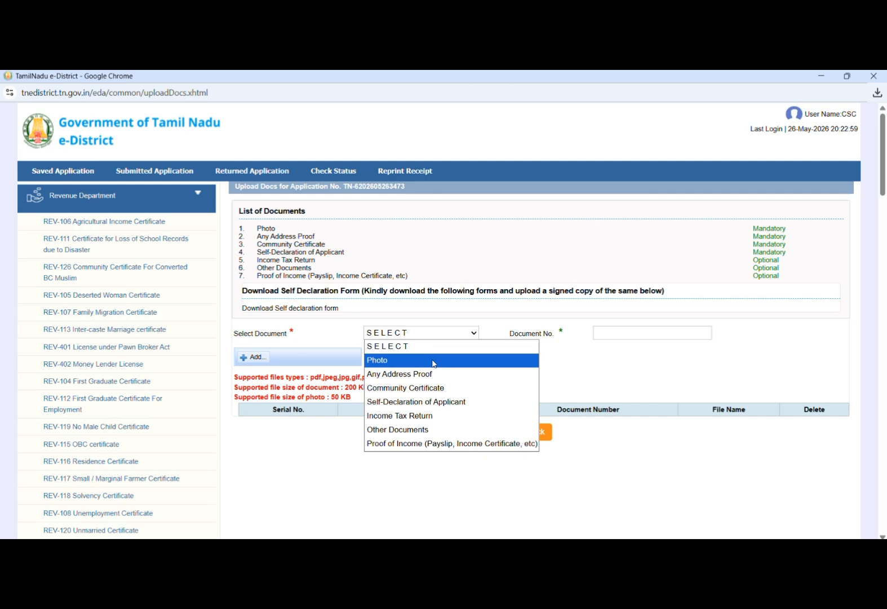
{"action": "left_click", "coordinate": [433, 359]}
{"action": "left_click", "coordinate": [614, 330]}
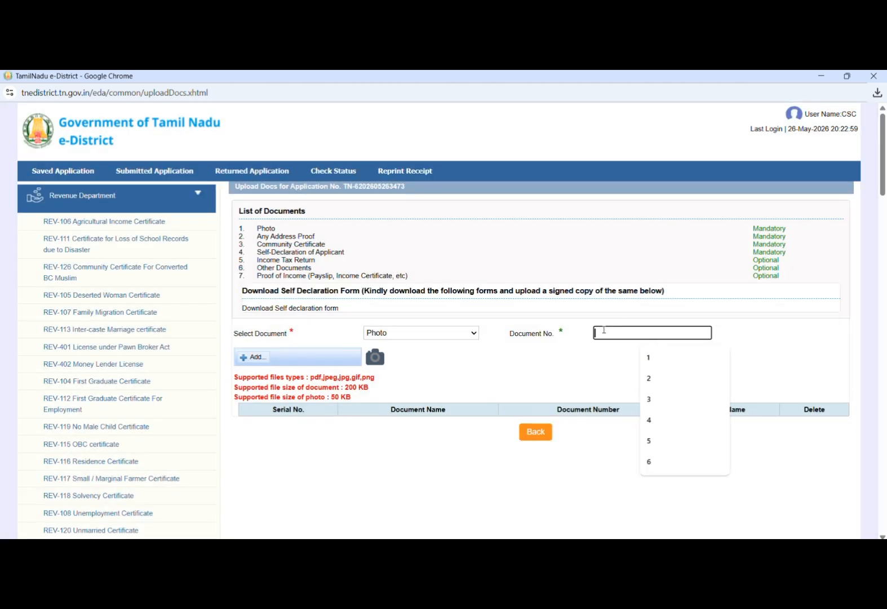
{"action": "left_click", "coordinate": [655, 366]}
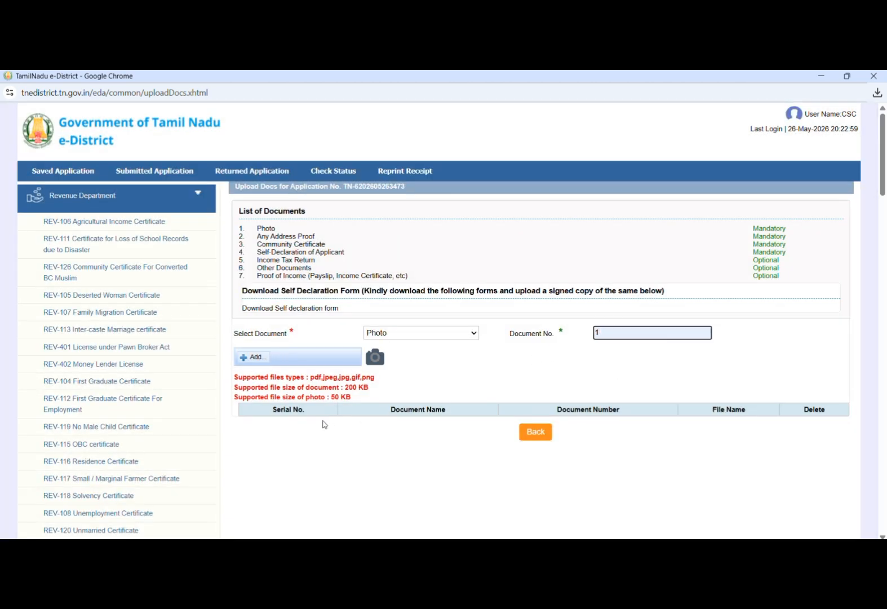
- Attach the applicant's photo file from the Downloads folder
{"action": "left_click", "coordinate": [250, 360]}
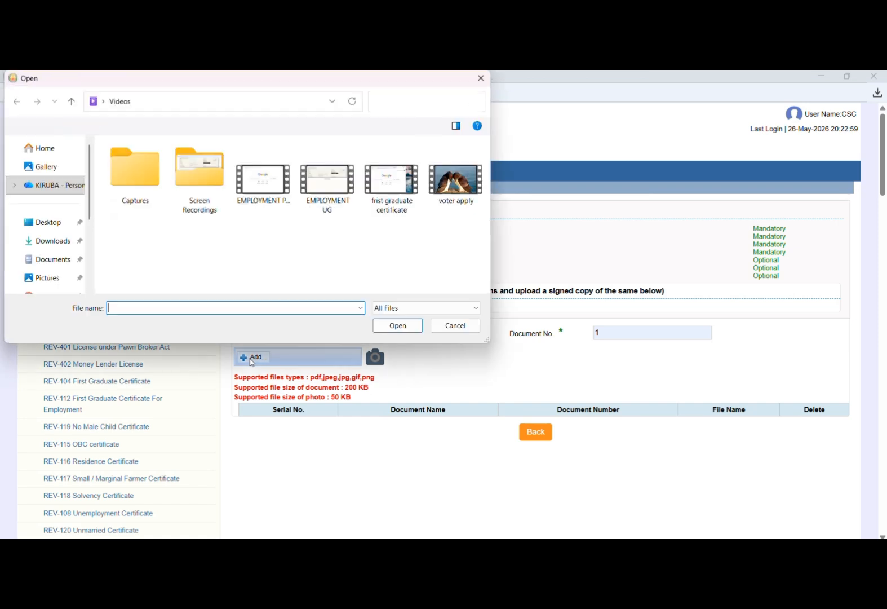
{"action": "left_click", "coordinate": [65, 242]}
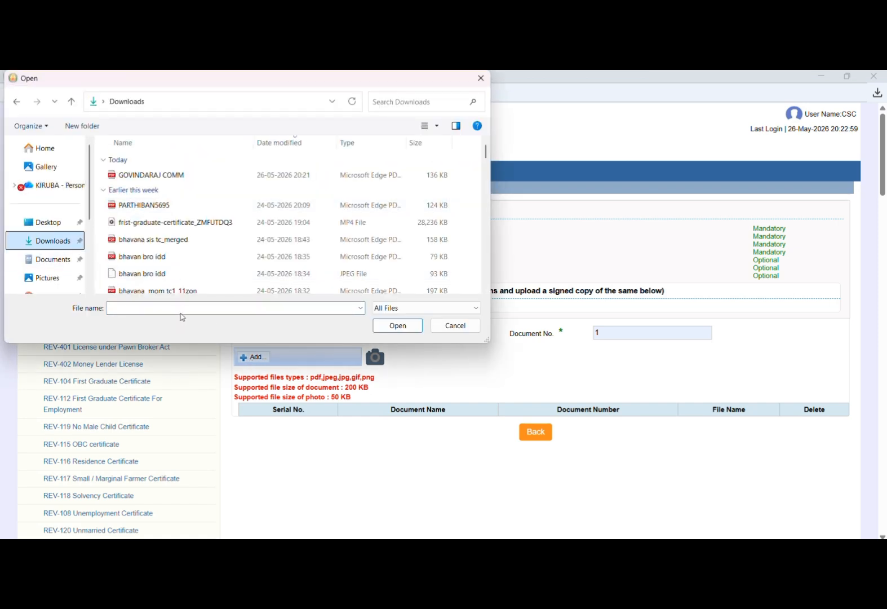
{"action": "key", "text": "g"}
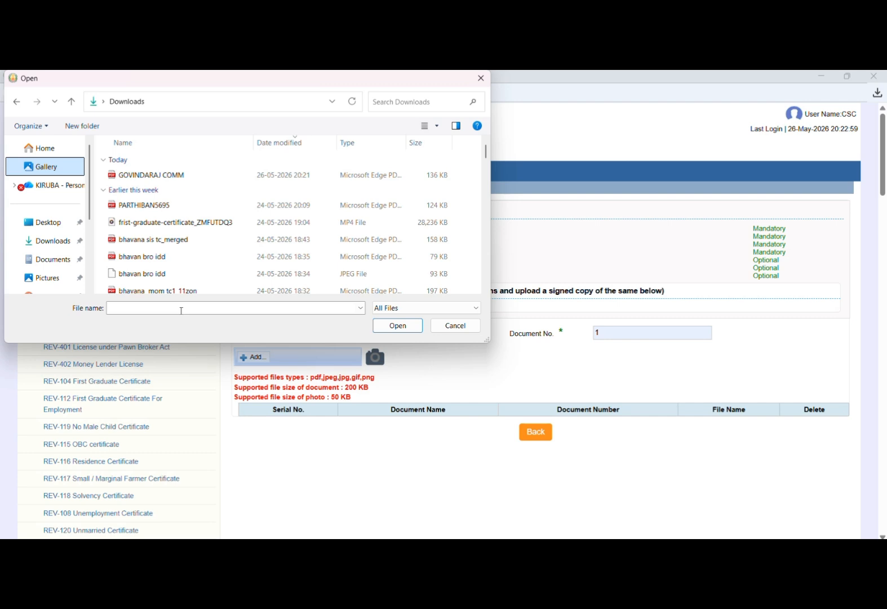
{"action": "left_click", "coordinate": [172, 313]}
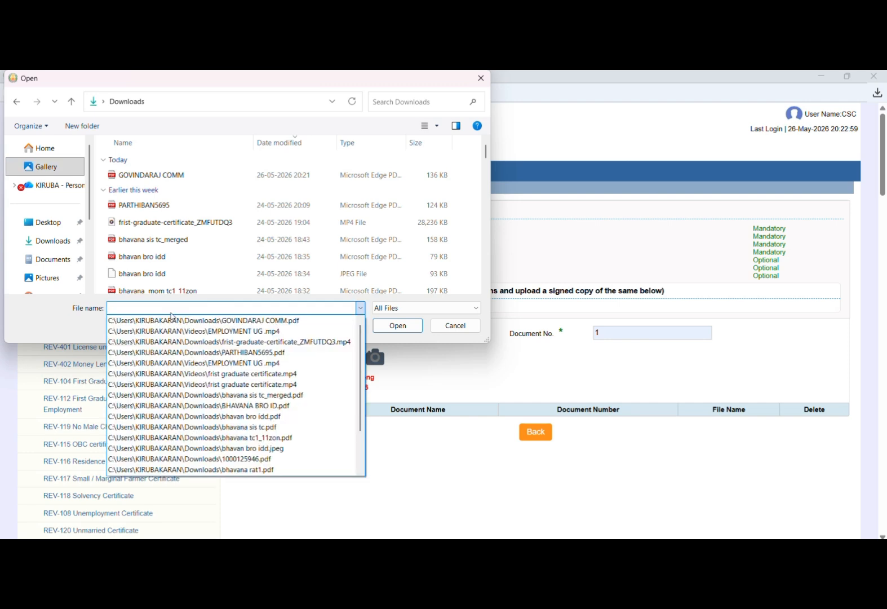
{"action": "left_click", "coordinate": [173, 307]}
{"action": "type", "text": "GO"}
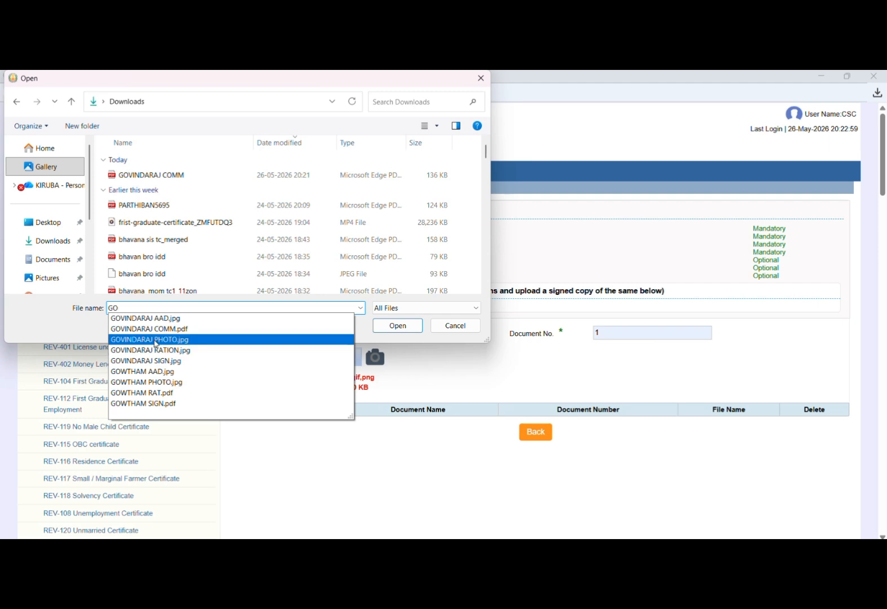
{"action": "left_click", "coordinate": [157, 339]}
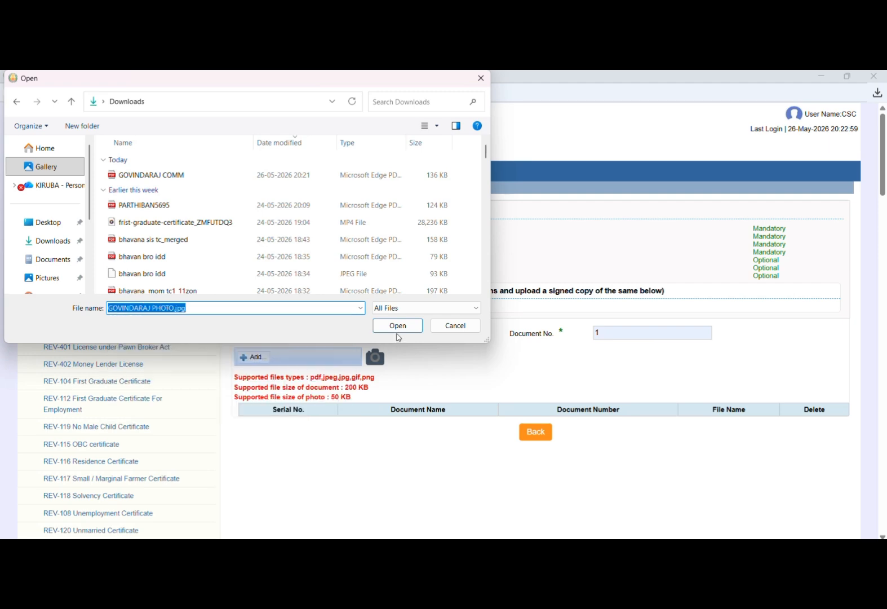
{"action": "left_click", "coordinate": [398, 330]}
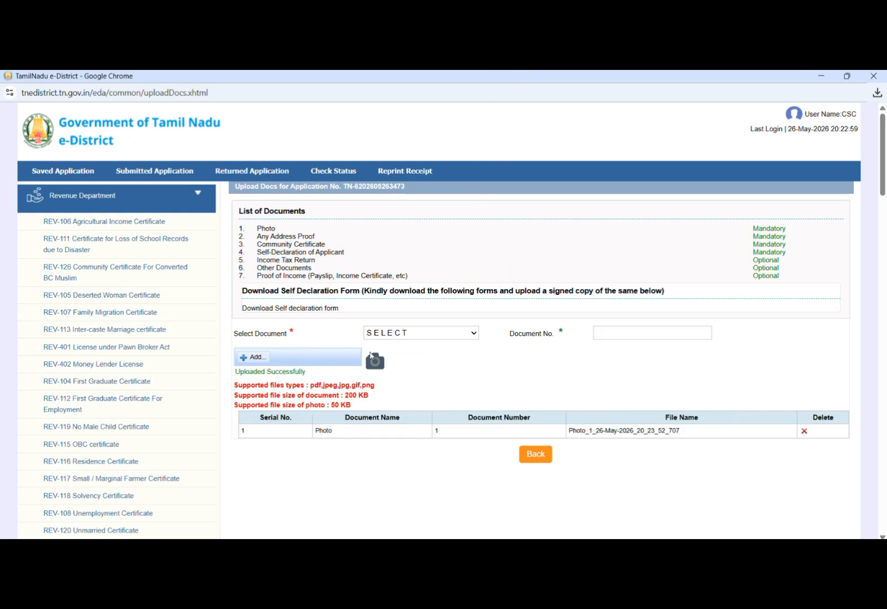
{"action": "left_click", "coordinate": [395, 332]}
- Upload the address proof image as Any Address Proof with document number 2
{"action": "left_click", "coordinate": [399, 375]}
{"action": "left_click", "coordinate": [620, 331]}
{"action": "type", "text": "2"}
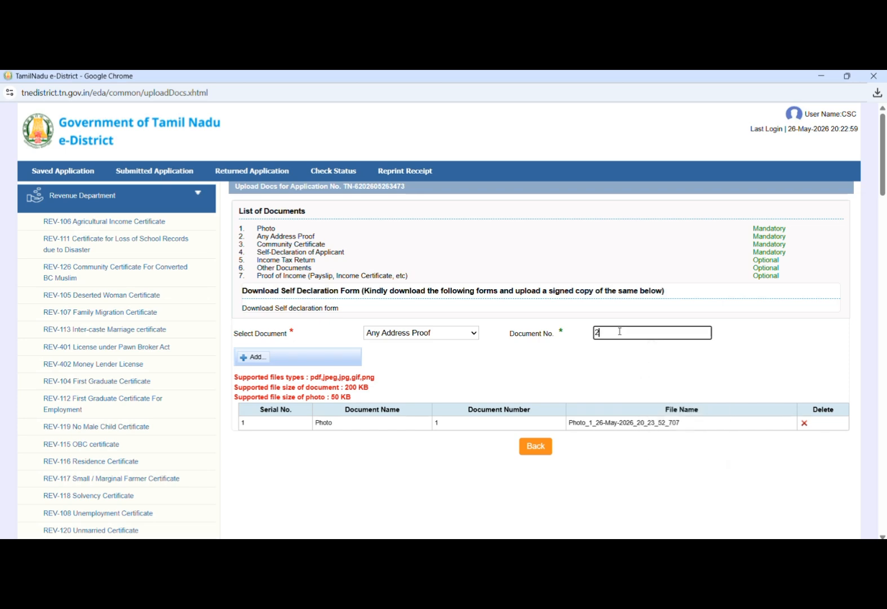
{"action": "left_click", "coordinate": [257, 358]}
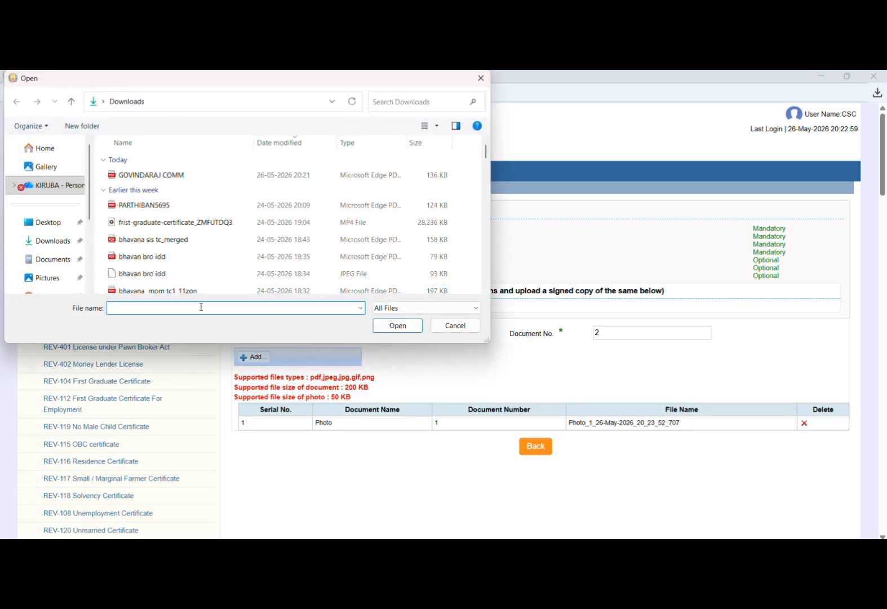
{"action": "type", "text": "GOVIND"}
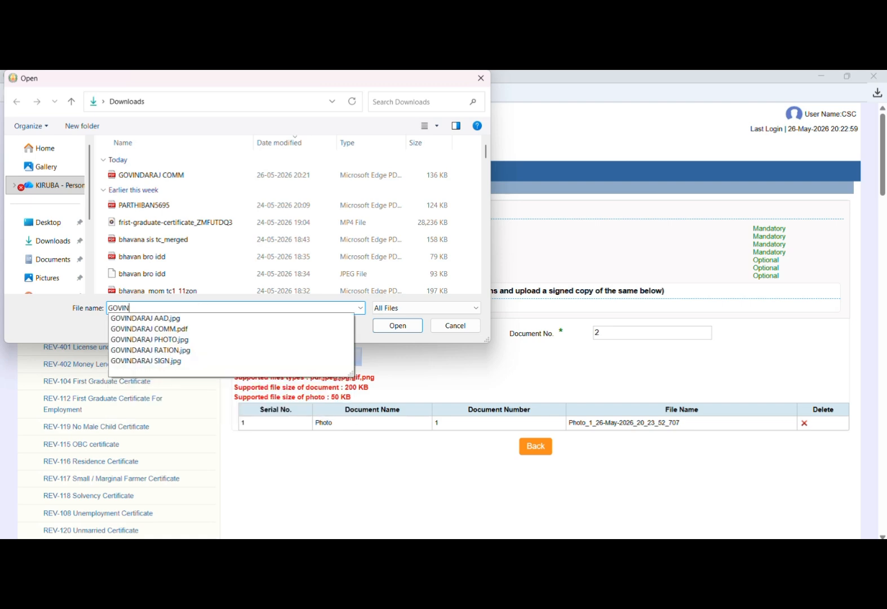
{"action": "left_click", "coordinate": [198, 319]}
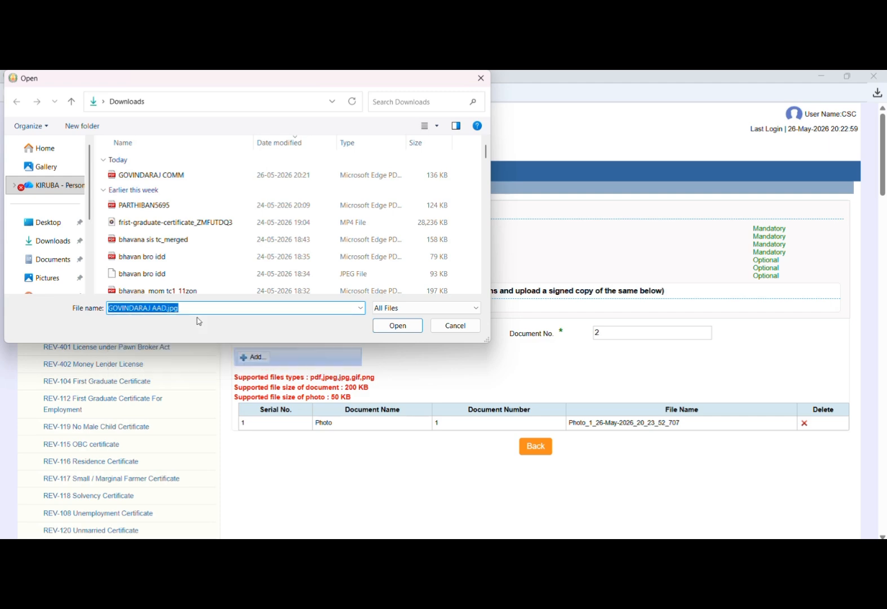
{"action": "left_click", "coordinate": [378, 325]}
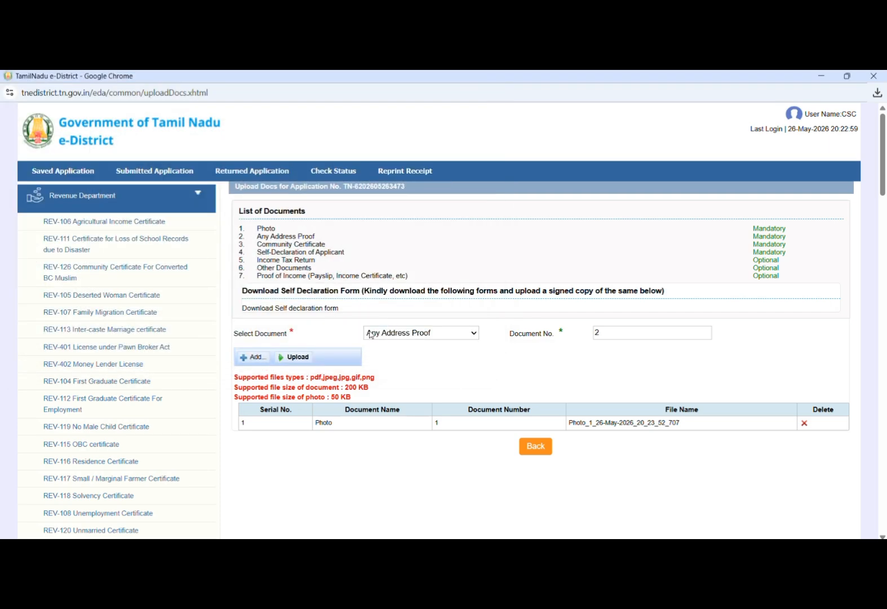
{"action": "left_click", "coordinate": [292, 359]}
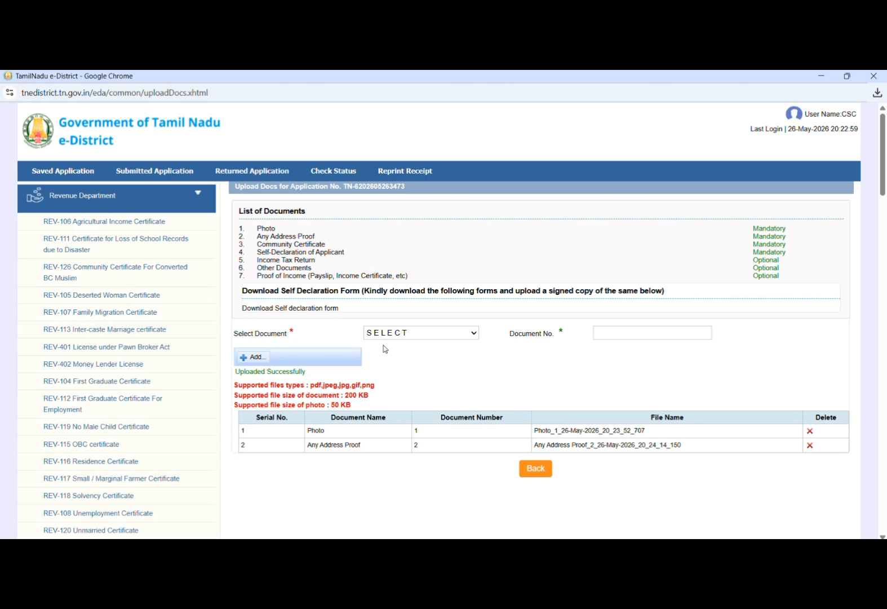
- Upload the community certificate file from Downloads as Community Certificate, document number 3
{"action": "left_click", "coordinate": [386, 334]}
{"action": "left_click", "coordinate": [388, 386]}
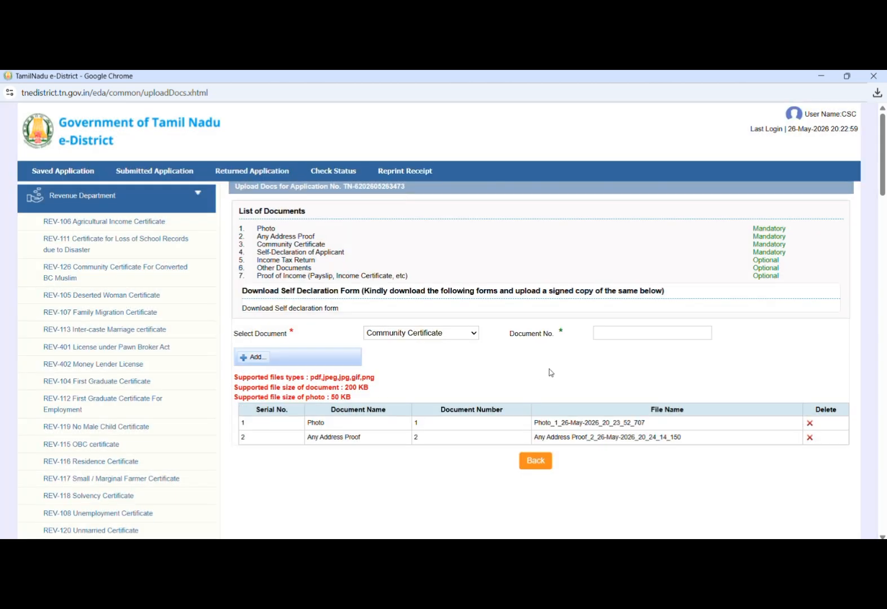
{"action": "left_click", "coordinate": [614, 329]}
{"action": "type", "text": "3"}
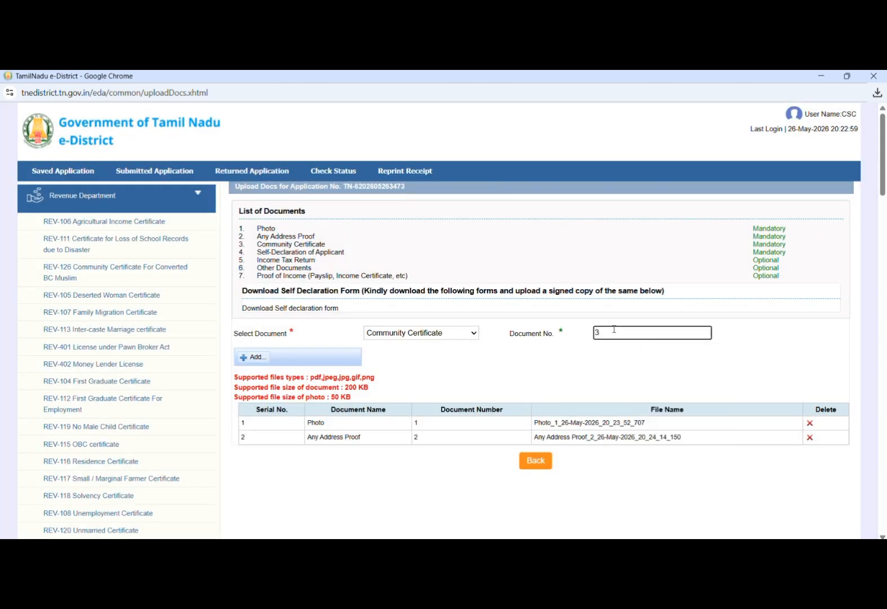
{"action": "left_click", "coordinate": [257, 359]}
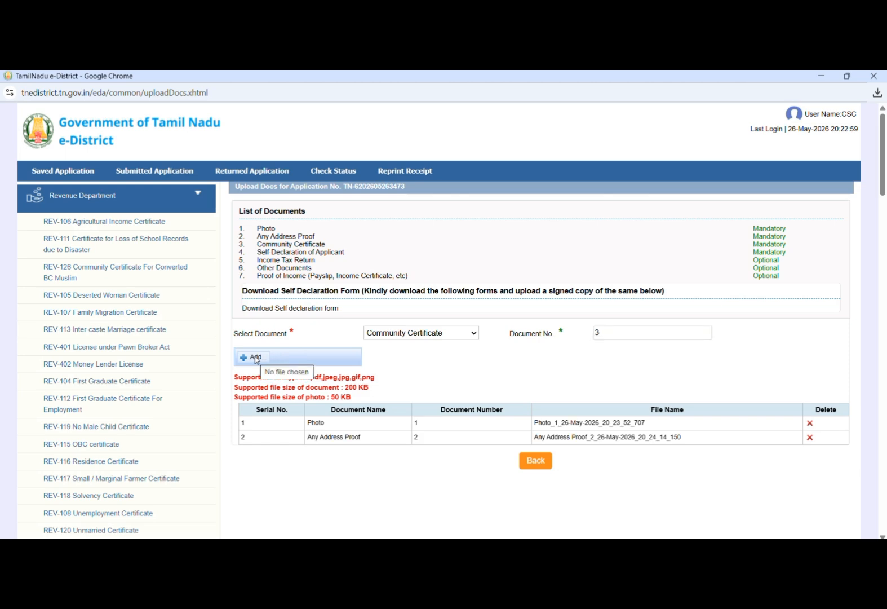
{"action": "left_click", "coordinate": [257, 359]}
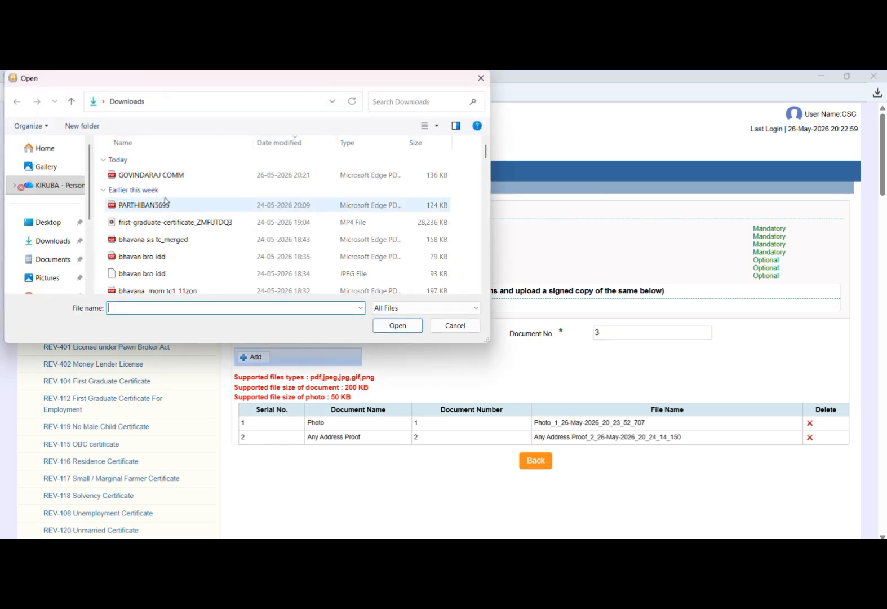
{"action": "left_click", "coordinate": [177, 175]}
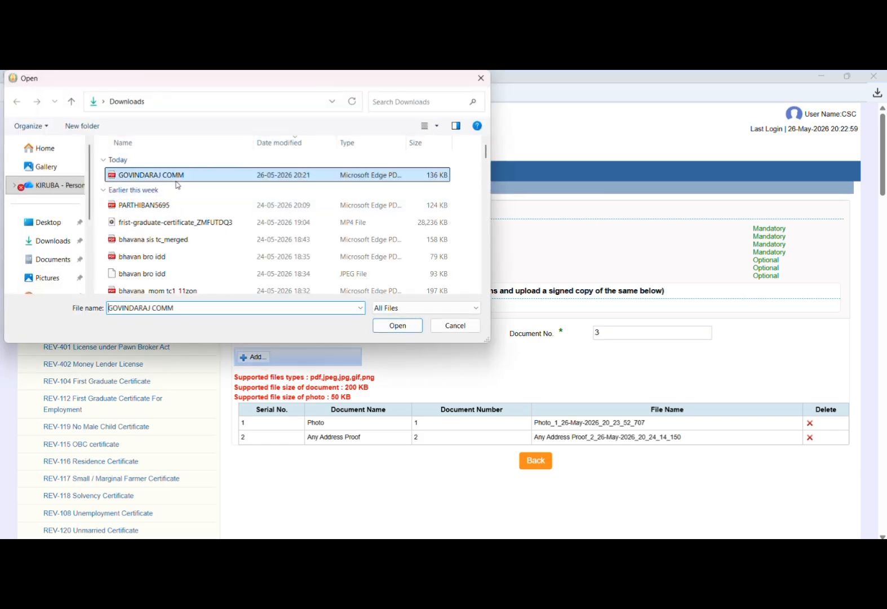
{"action": "left_click", "coordinate": [398, 332]}
{"action": "left_click", "coordinate": [294, 360]}
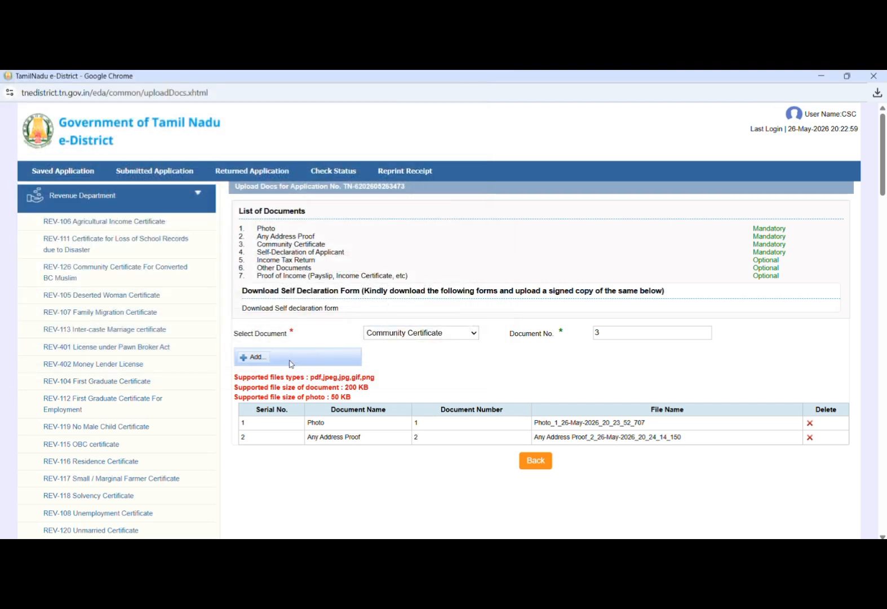
{"action": "left_click", "coordinate": [412, 332]}
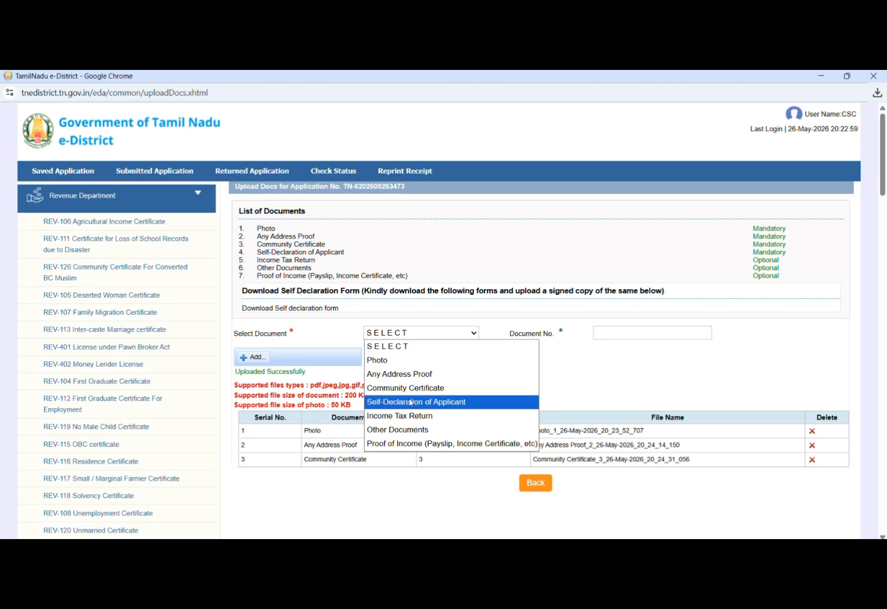
- Upload the signature image as Self-Declaration of Applicant with document number 4
{"action": "left_click", "coordinate": [410, 403]}
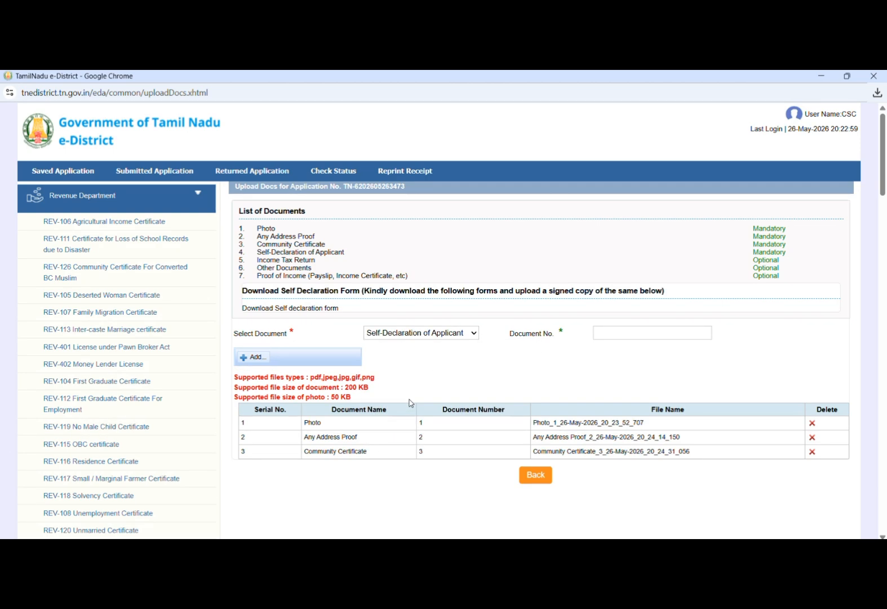
{"action": "left_click", "coordinate": [612, 333]}
{"action": "type", "text": "4"}
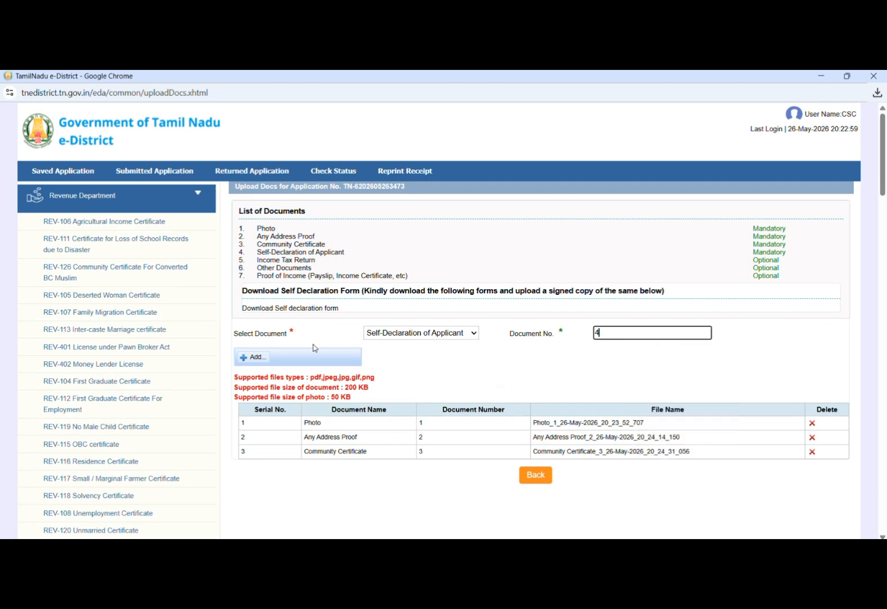
{"action": "left_click", "coordinate": [242, 356]}
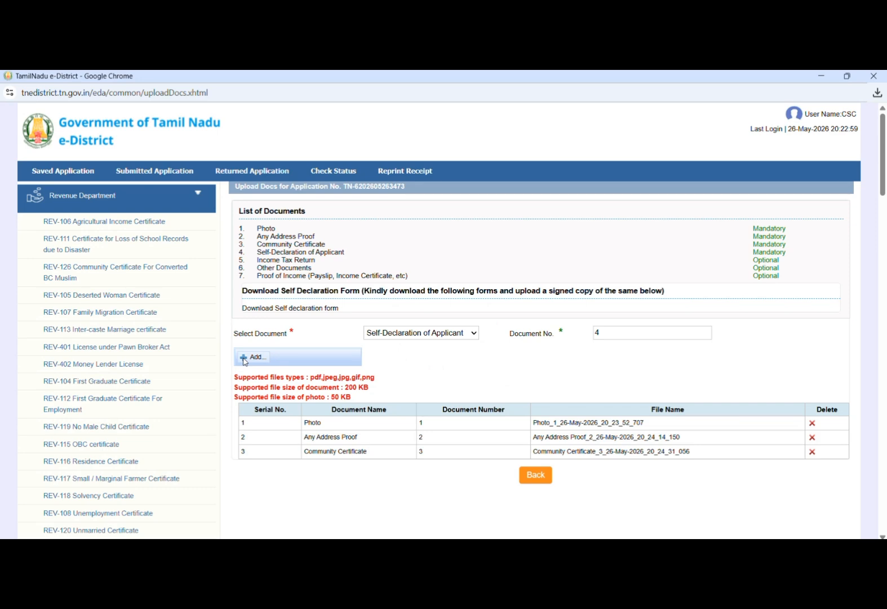
{"action": "type", "text": "GO"}
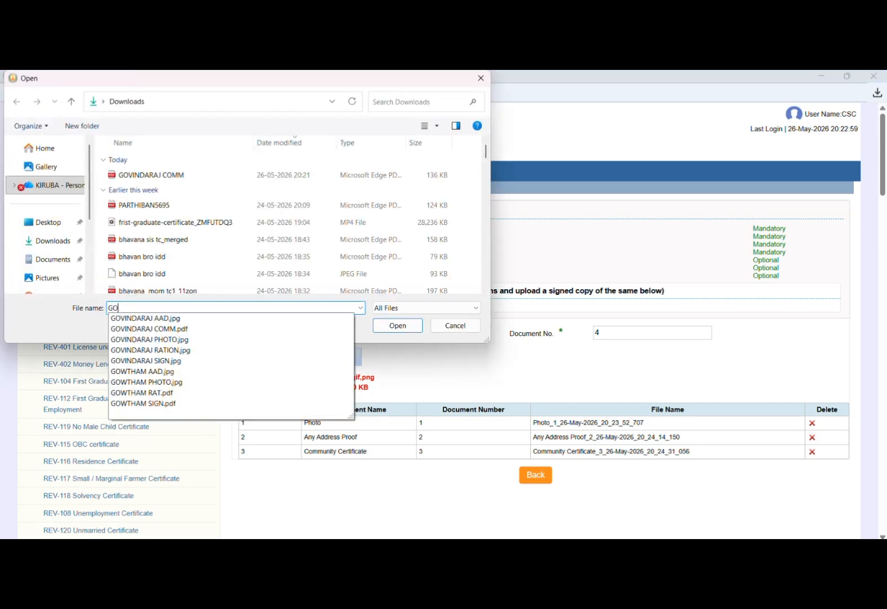
{"action": "type", "text": "VIN"}
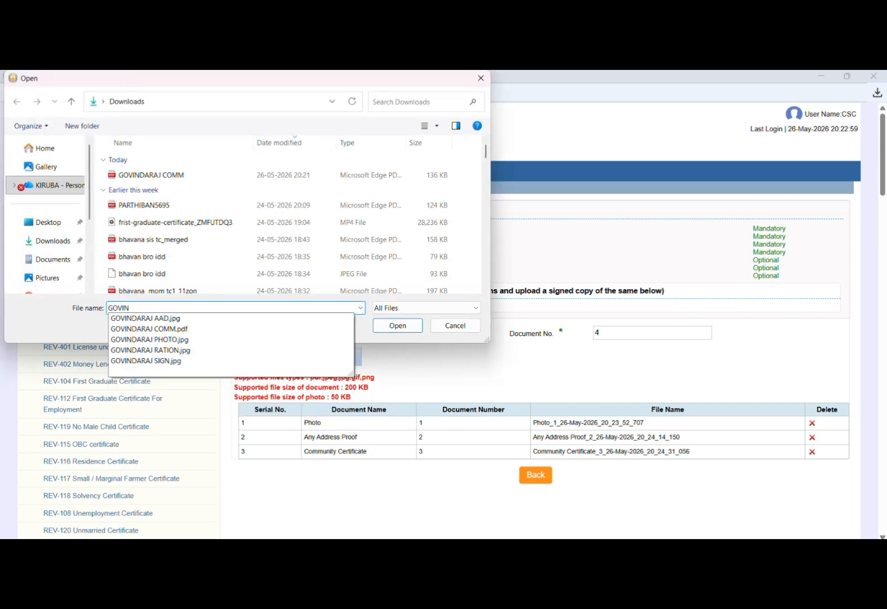
{"action": "key", "text": "Down"}
{"action": "key", "text": "Down"}
{"action": "key", "text": "Down"}
{"action": "key", "text": "Down"}
{"action": "key", "text": "Down"}
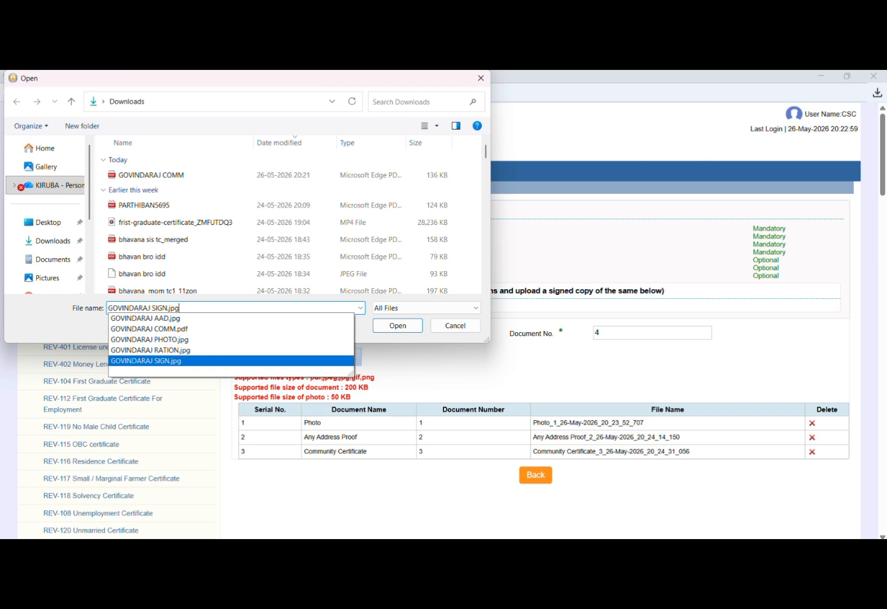
{"action": "key", "text": "Return"}
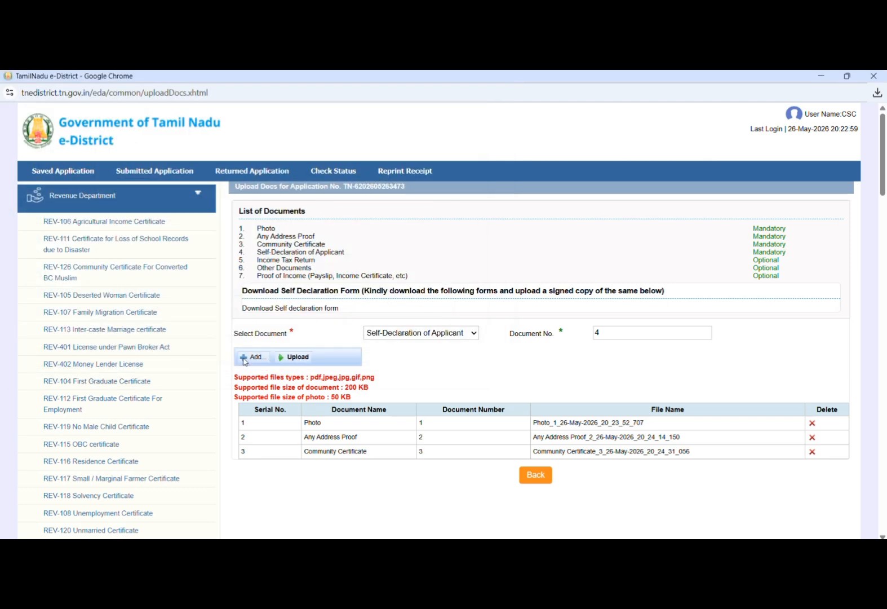
{"action": "left_click", "coordinate": [293, 359]}
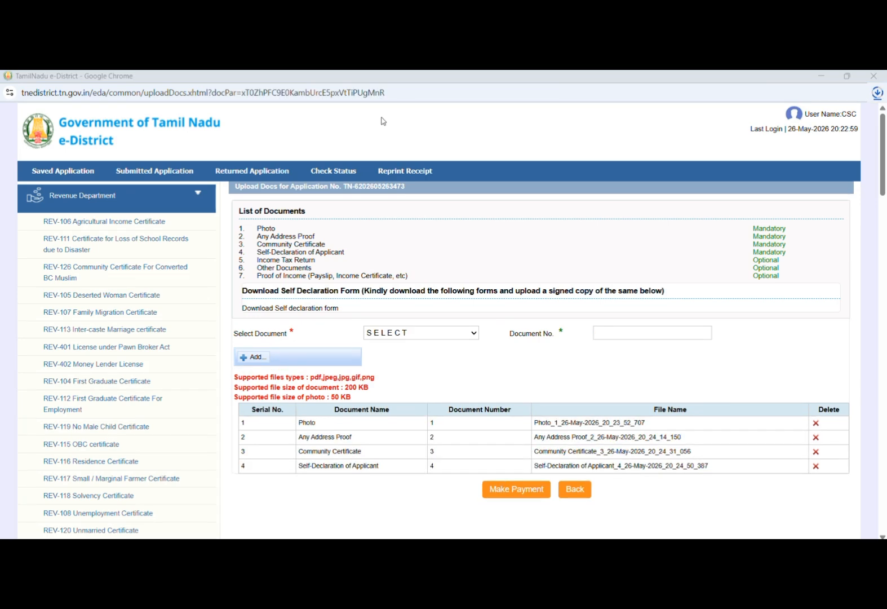
- Choose Proof of Income as the document type with document number 7
{"action": "left_click", "coordinate": [427, 333]}
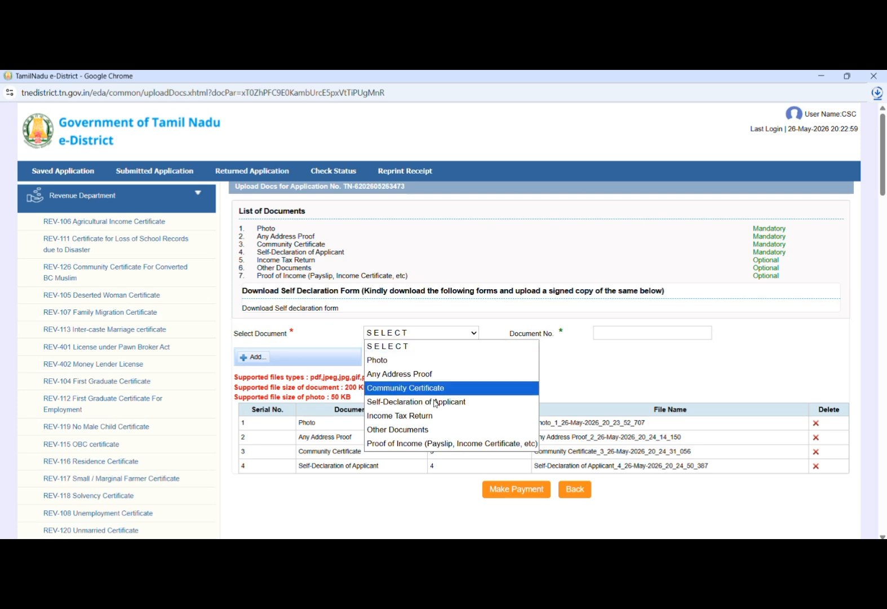
{"action": "left_click", "coordinate": [437, 456]}
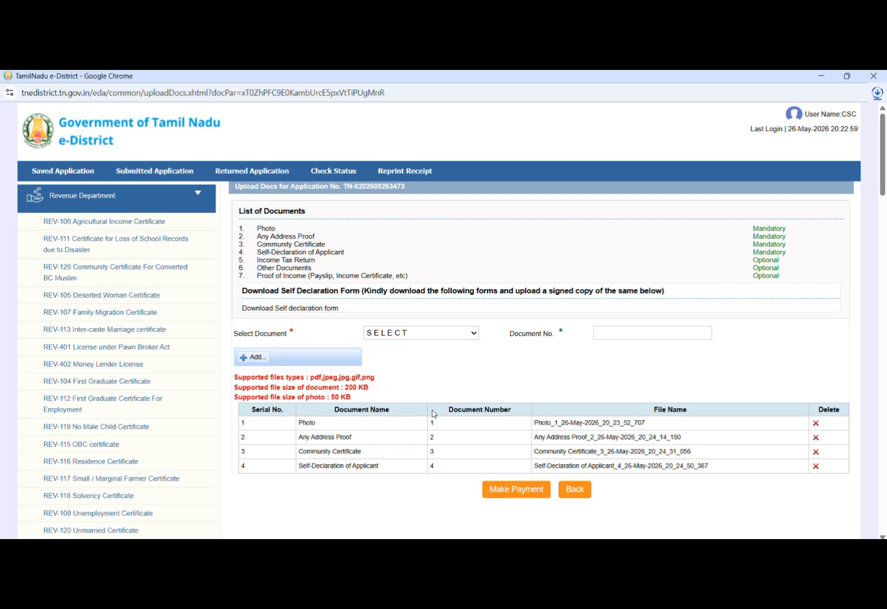
{"action": "left_click", "coordinate": [433, 336]}
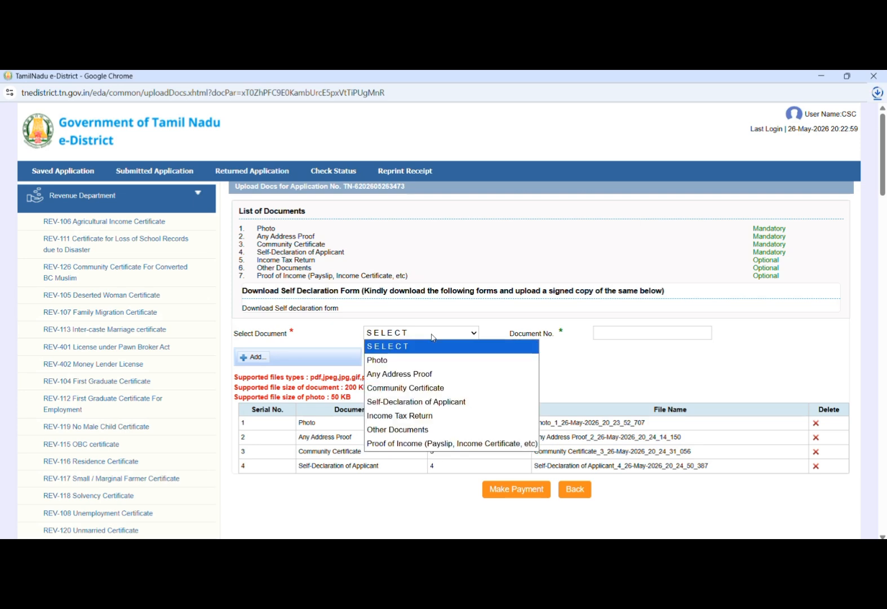
{"action": "left_click", "coordinate": [439, 443]}
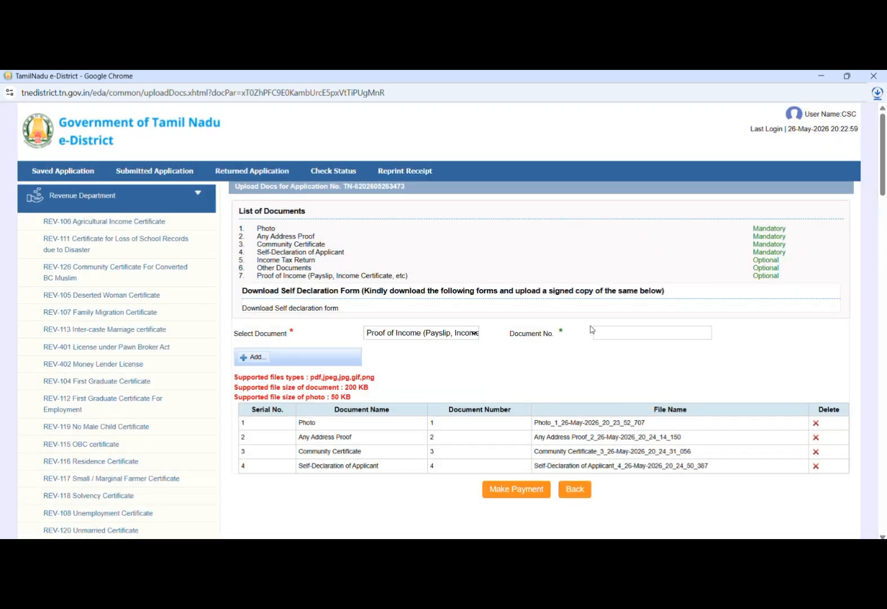
{"action": "left_click", "coordinate": [624, 330]}
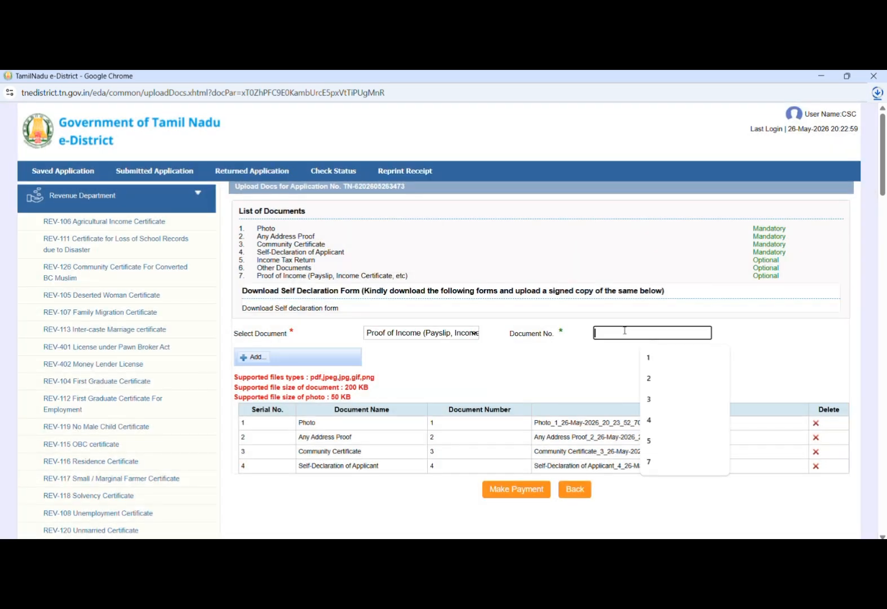
{"action": "type", "text": "7"}
- Skip attaching a proof of income file and proceed to Make Payment
{"action": "left_click", "coordinate": [260, 358]}
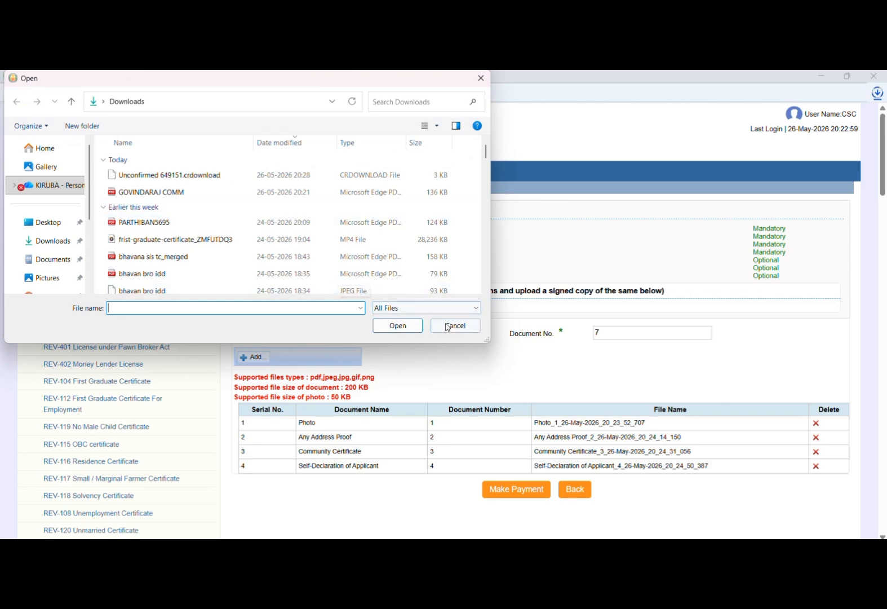
{"action": "left_click", "coordinate": [452, 324]}
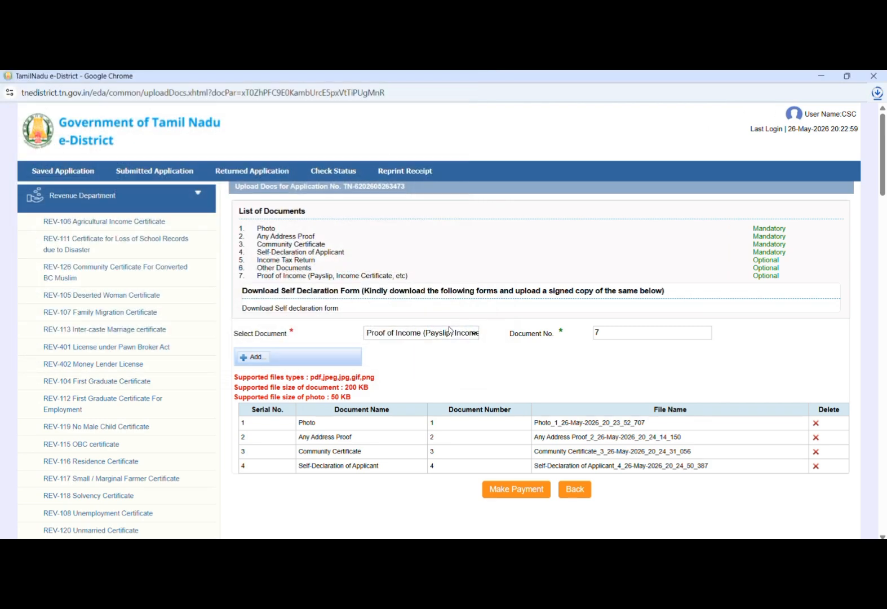
{"action": "left_click", "coordinate": [514, 490]}
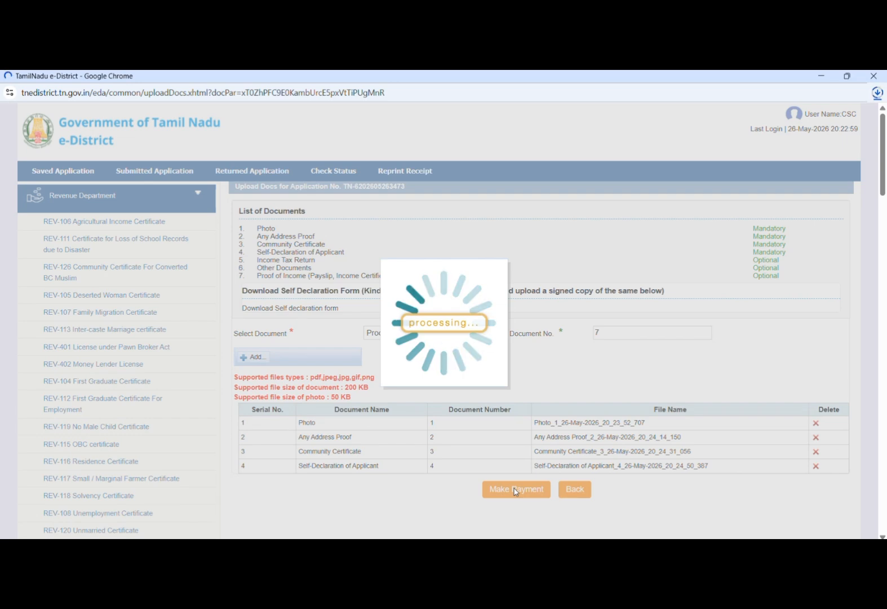